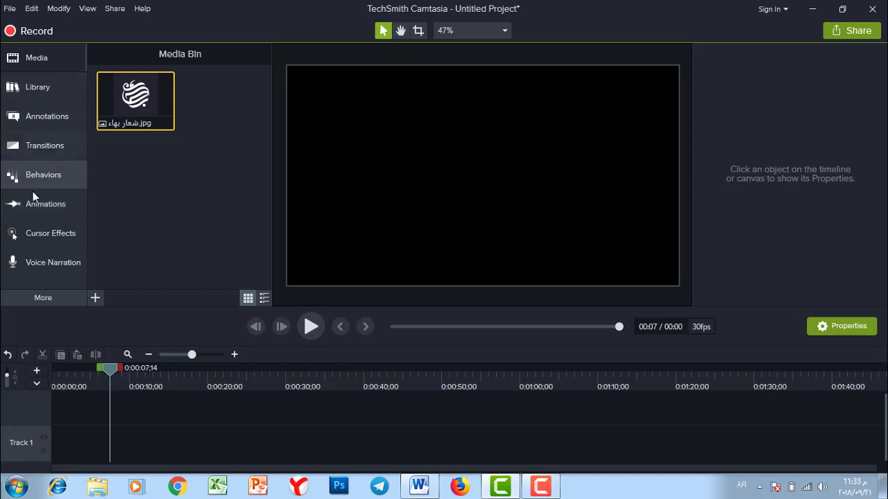
Add the logo image from the media bin to the timeline and extend its clip back to the start of Track 1
click(56, 210)
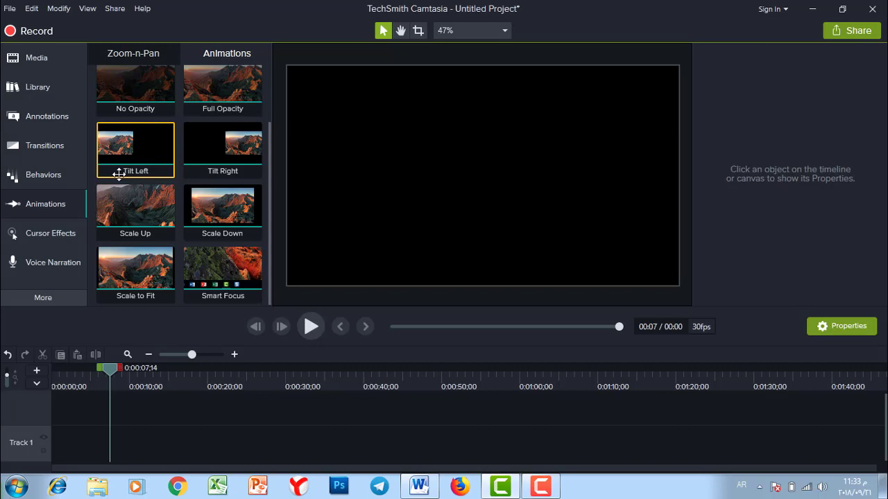
key(ctrl+1)
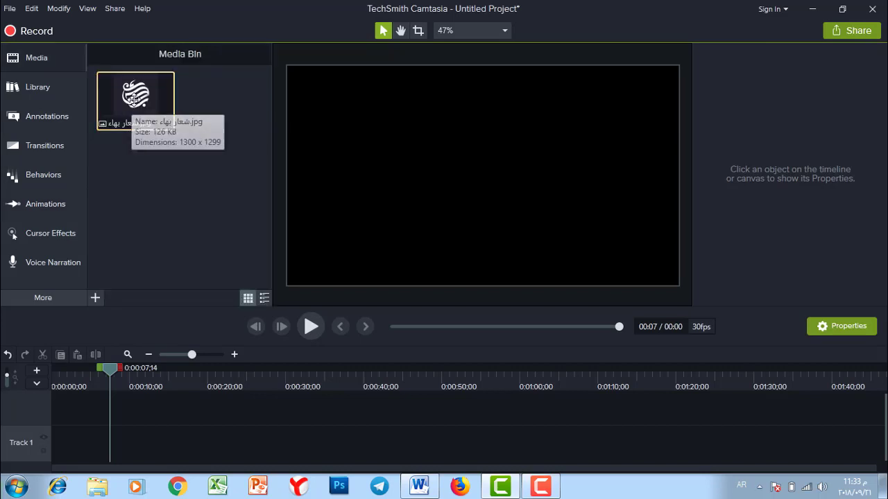
drag(132, 97, 149, 161)
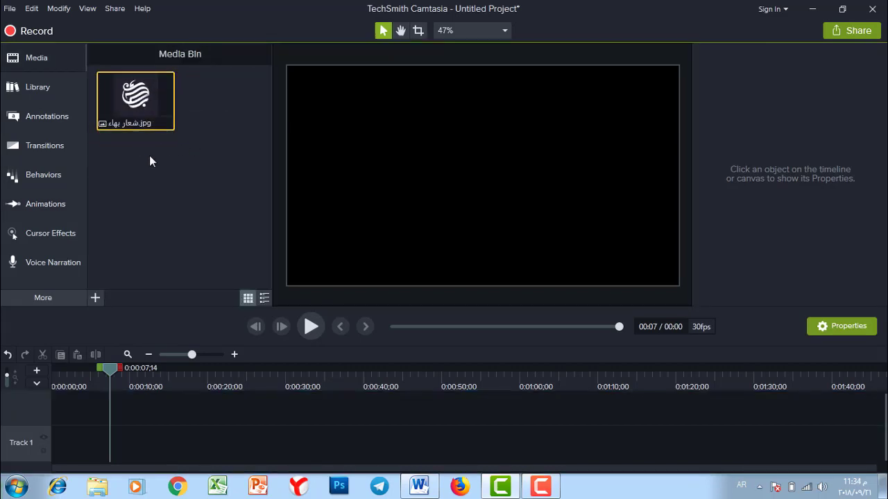
drag(165, 124, 139, 104)
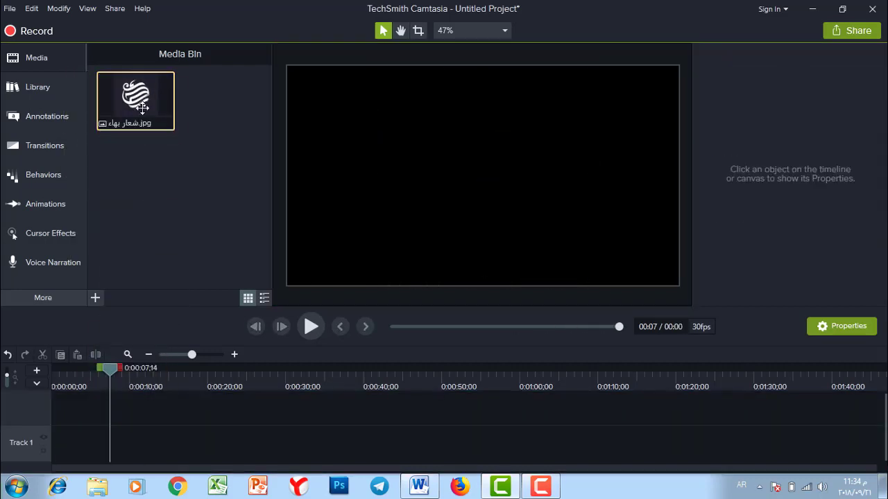
right_click(142, 108)
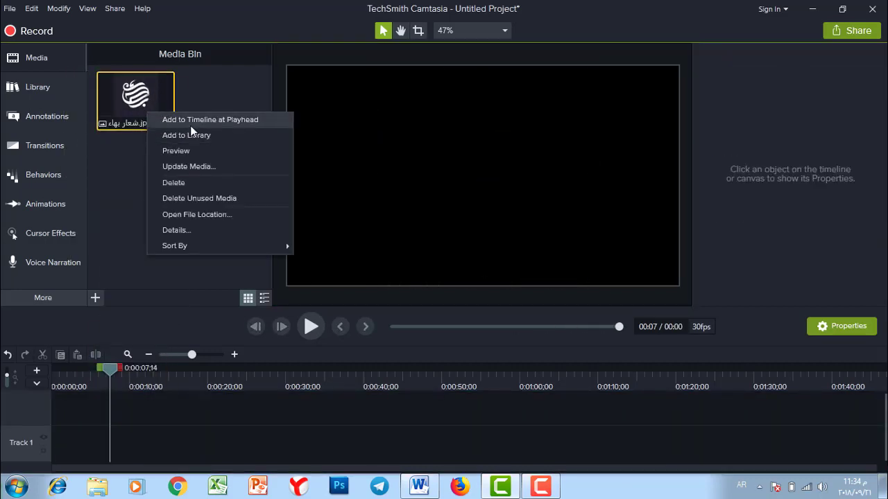
click(190, 125)
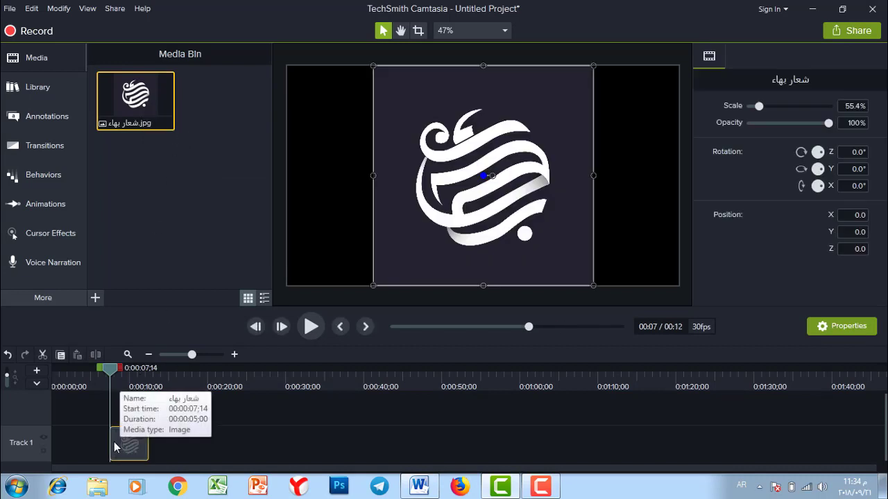
drag(111, 447, 52, 447)
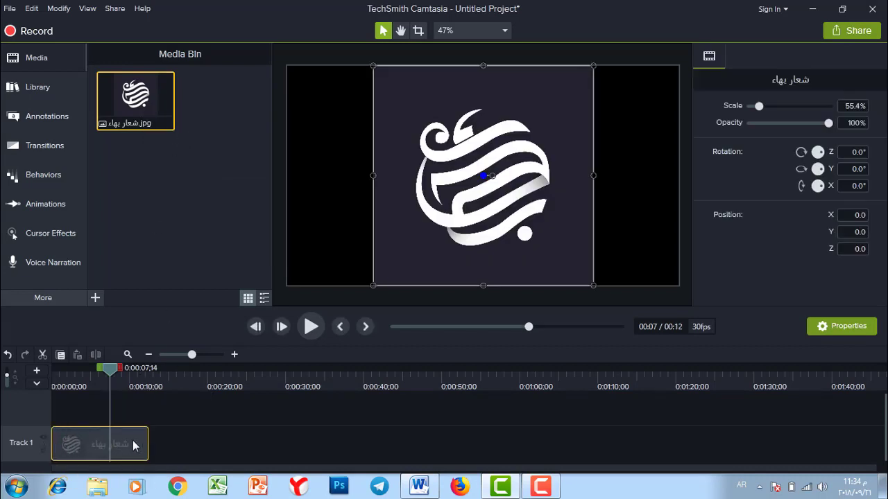
Set the logo clip's duration to 30 seconds
right_click(97, 445)
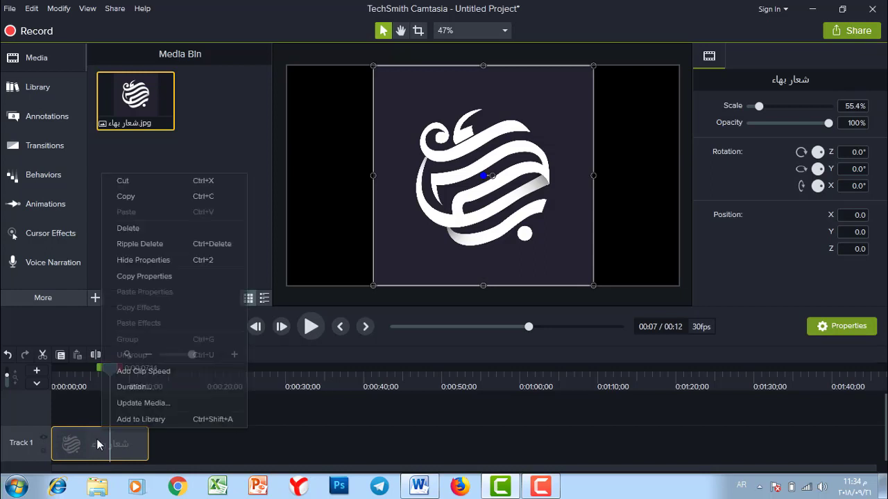
click(134, 387)
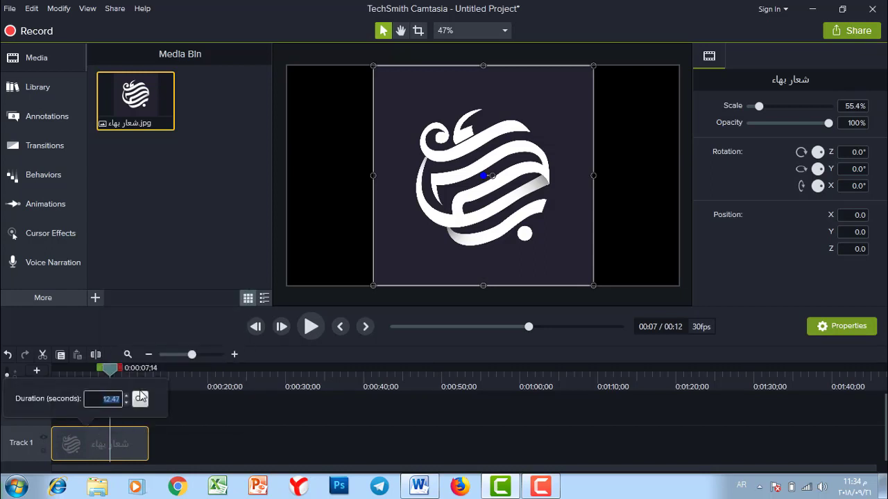
text(20)
key(BackSpace)
key(BackSpace)
text(3)
click(140, 398)
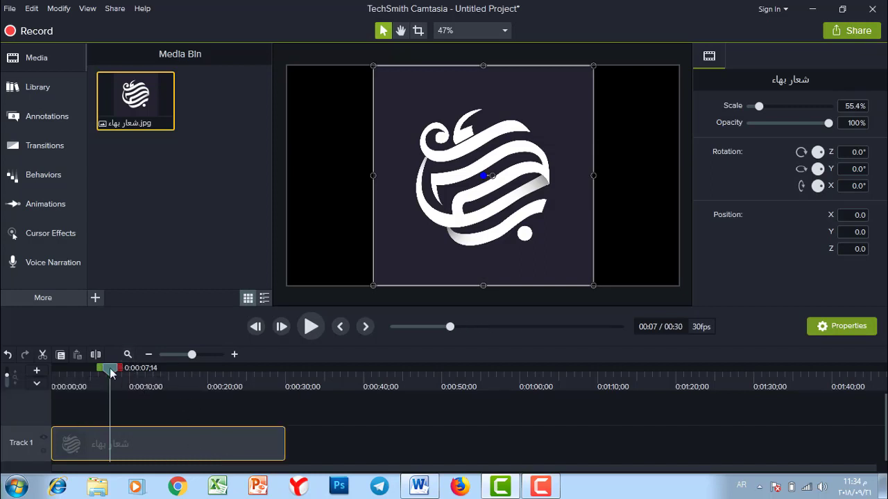
With the playhead at the timeline start, shrink the logo to about 35.6% scale and centre it on the canvas
drag(111, 368, 52, 368)
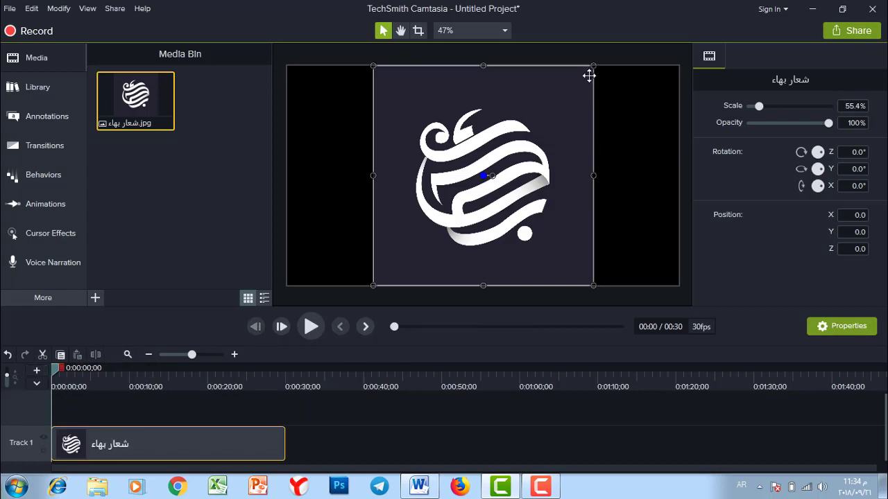
drag(592, 68, 514, 144)
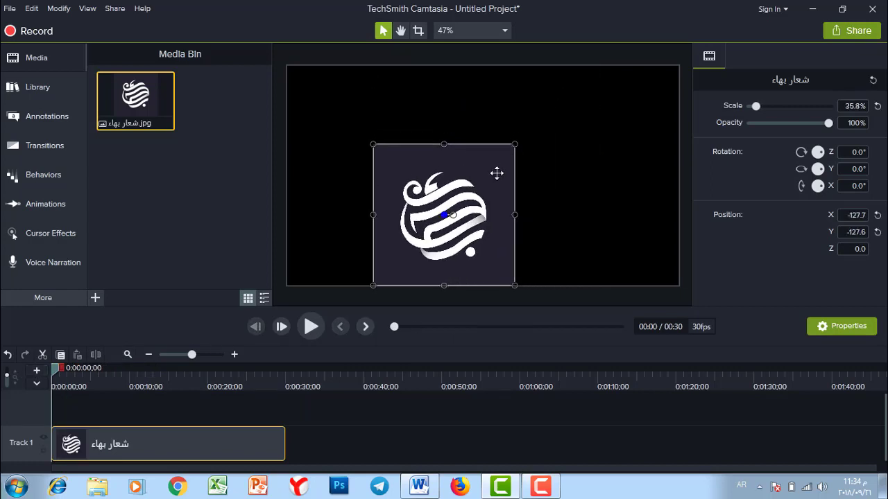
drag(492, 174, 525, 139)
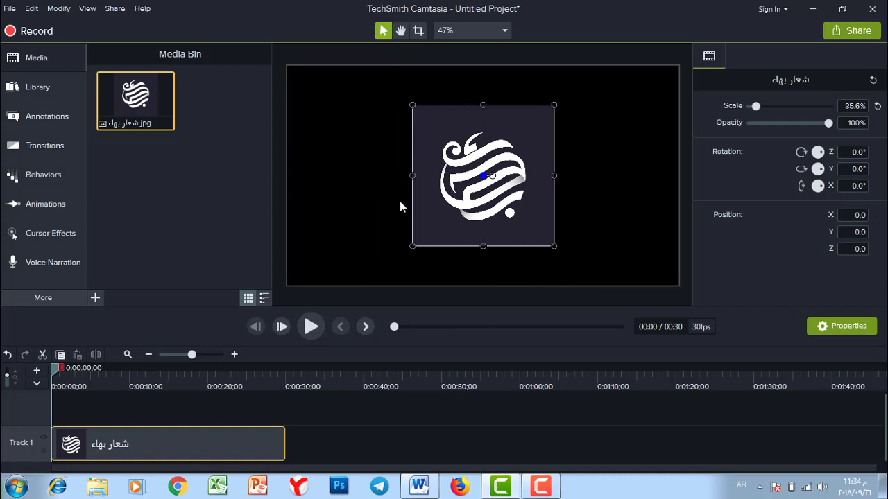
click(370, 265)
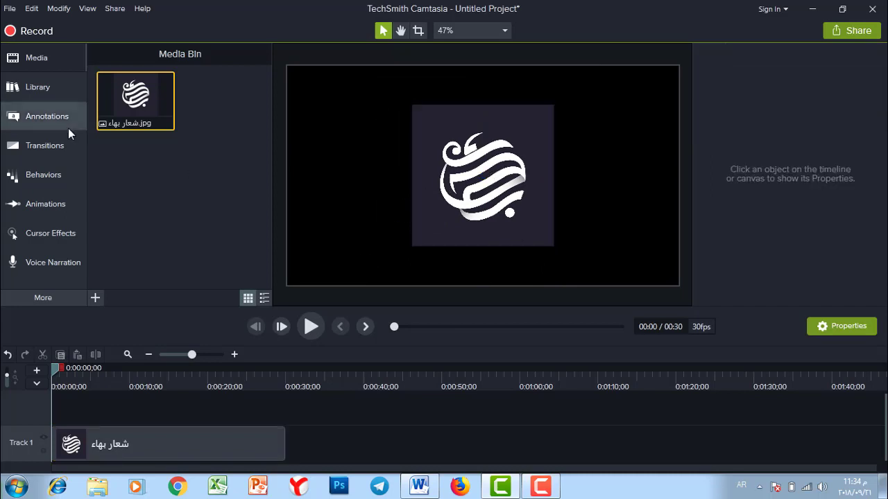
Add a Zoom-n-Pan animation to the logo clip at 0:00:02;00 with the zoom set to 50%
click(28, 205)
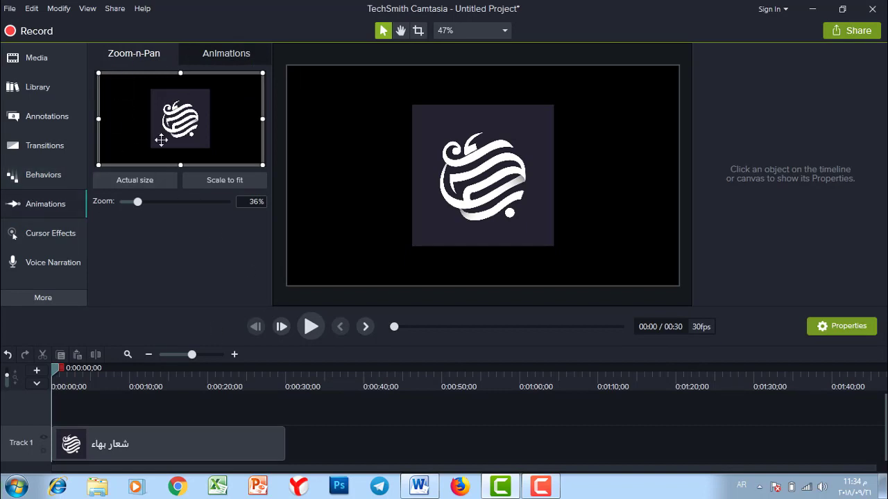
click(227, 56)
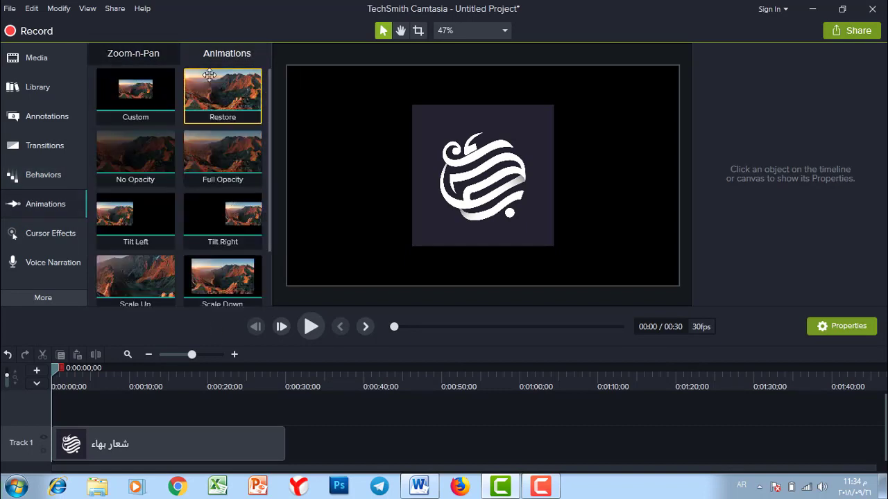
click(132, 53)
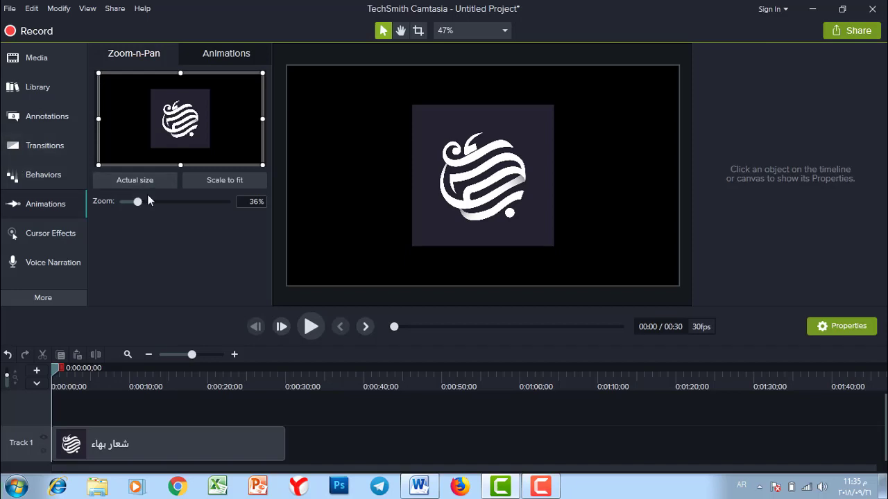
click(120, 368)
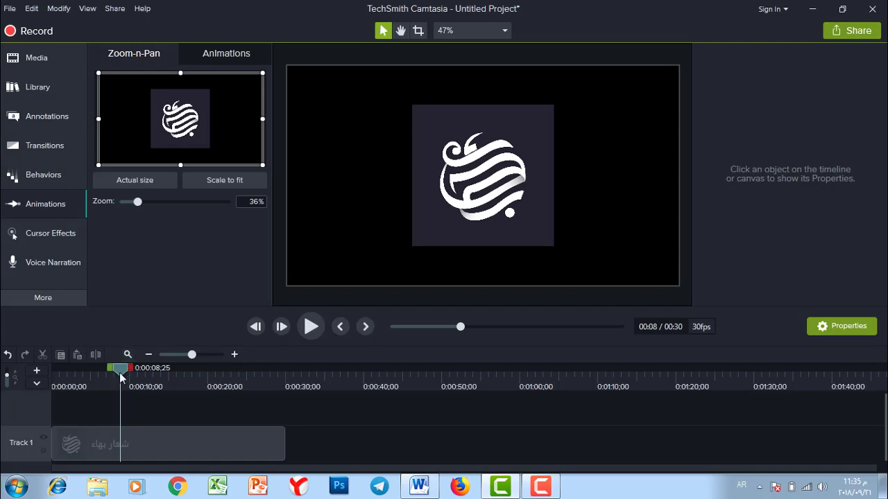
drag(122, 373, 33, 366)
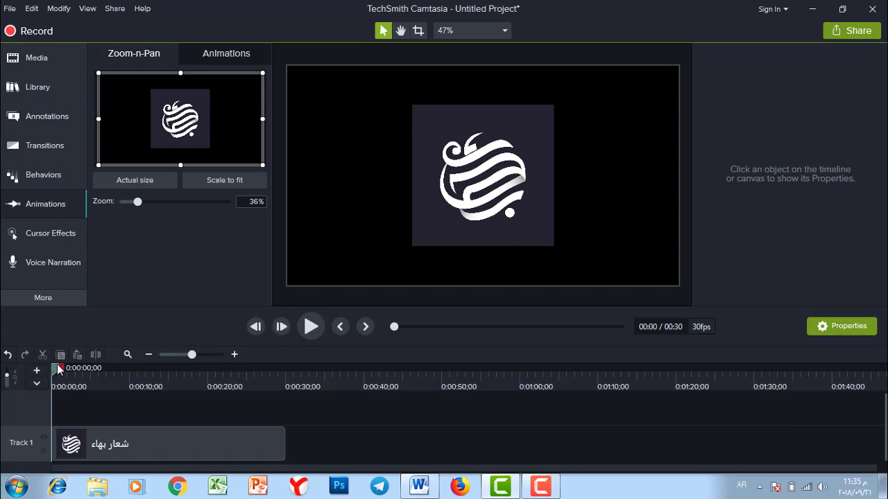
drag(58, 370, 72, 368)
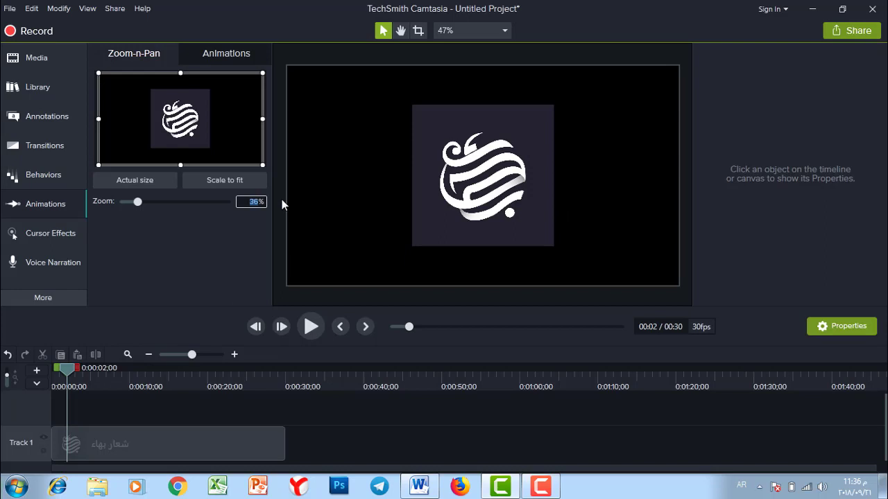
text(50)
key(Return)
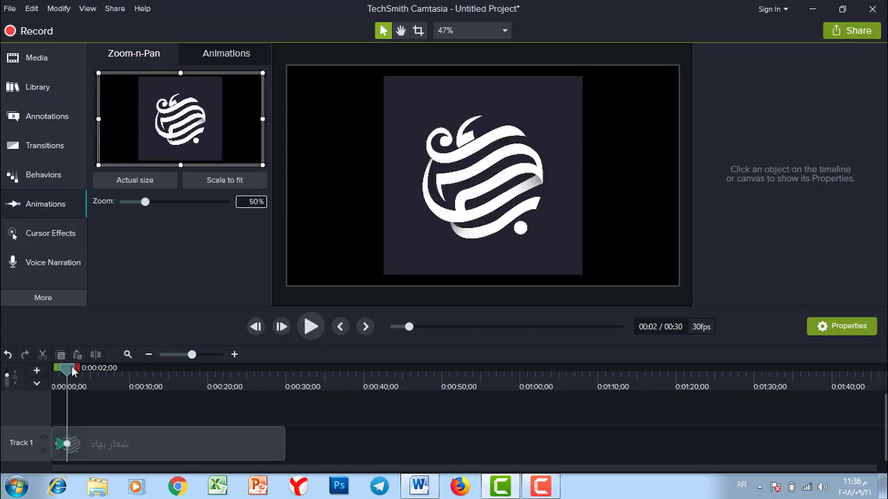
Scrub the playhead through the first seconds of the timeline to examine the zoom animation
drag(63, 368, 71, 372)
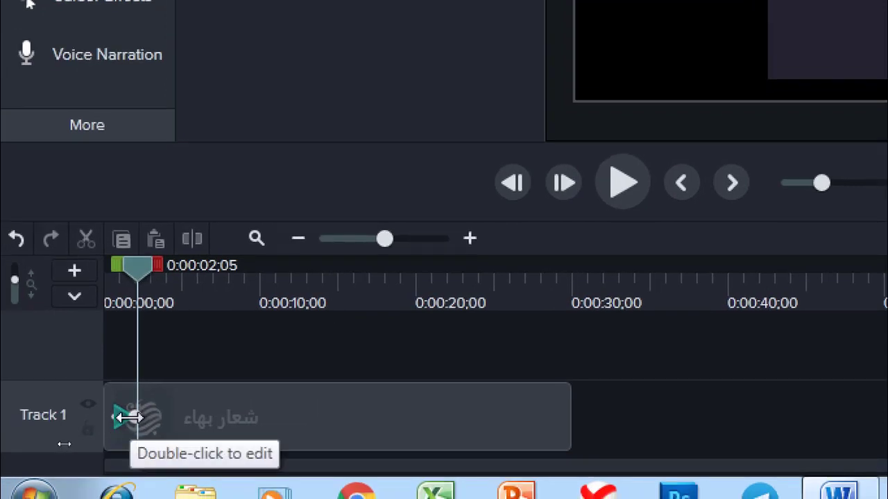
drag(151, 262, 106, 281)
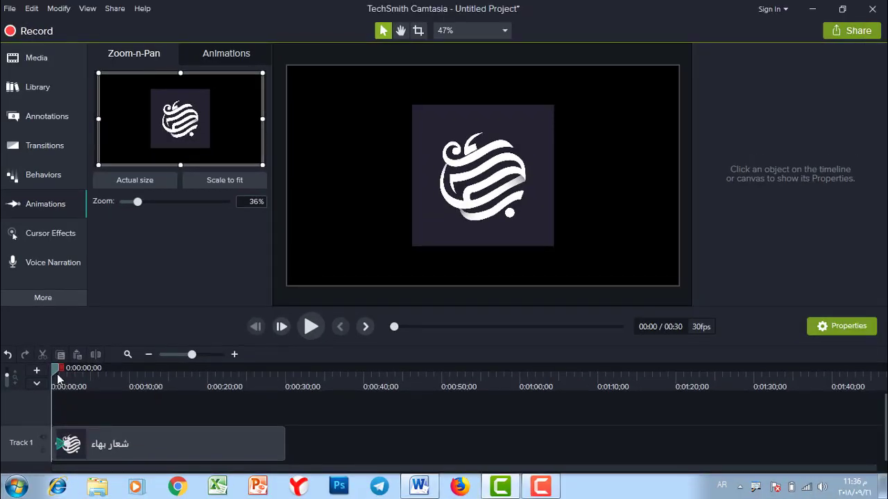
drag(57, 370, 77, 375)
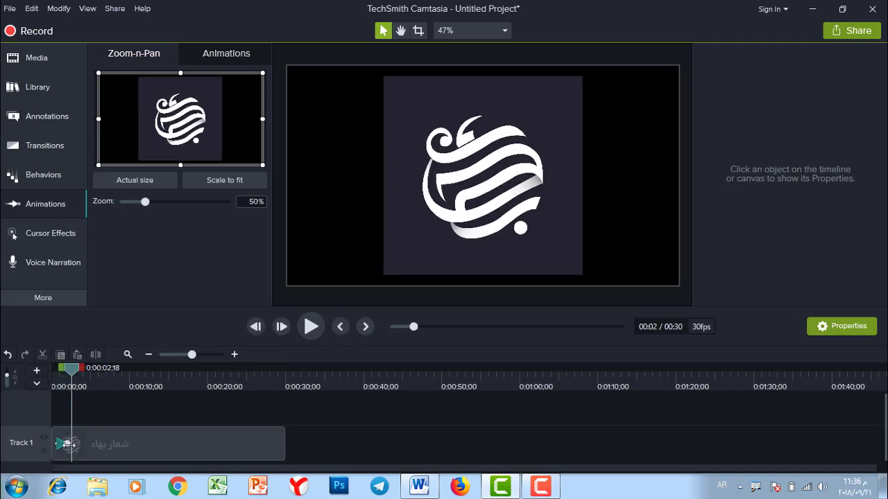
Stretch the logo's zoom animation to end at about the 11-second mark and play it back from the start
click(67, 444)
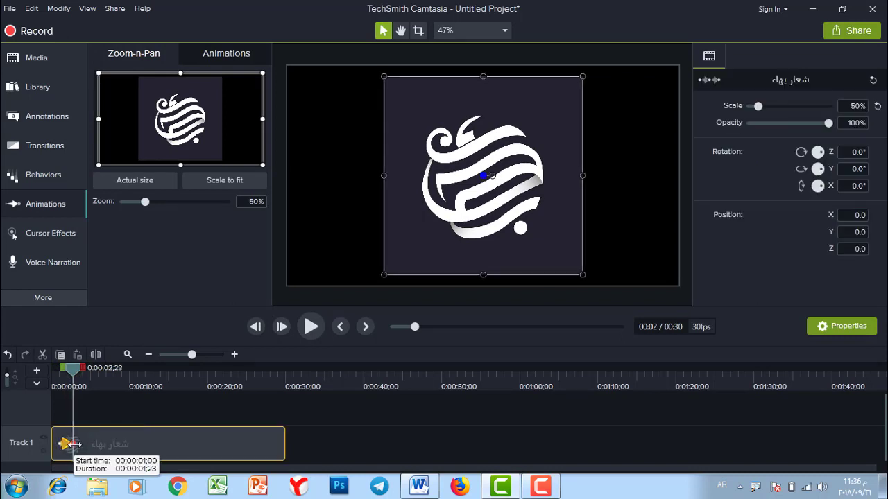
drag(72, 444, 137, 444)
drag(137, 368, 58, 375)
key(space)
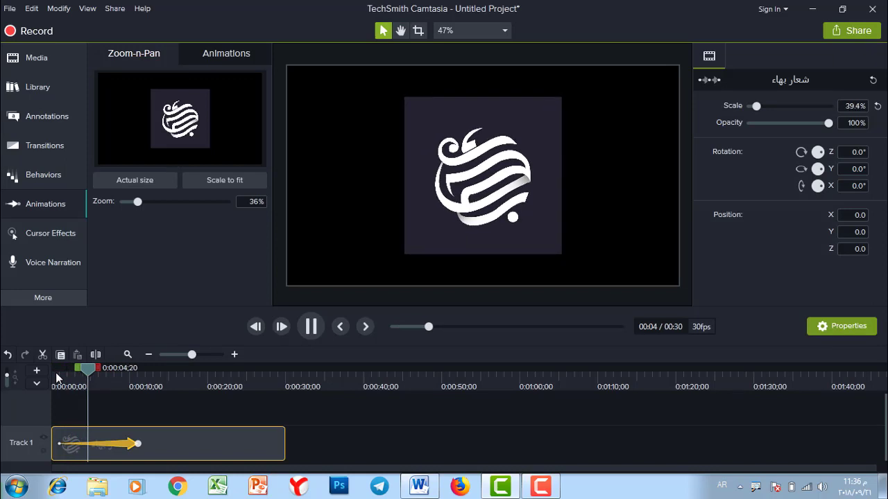
click(310, 327)
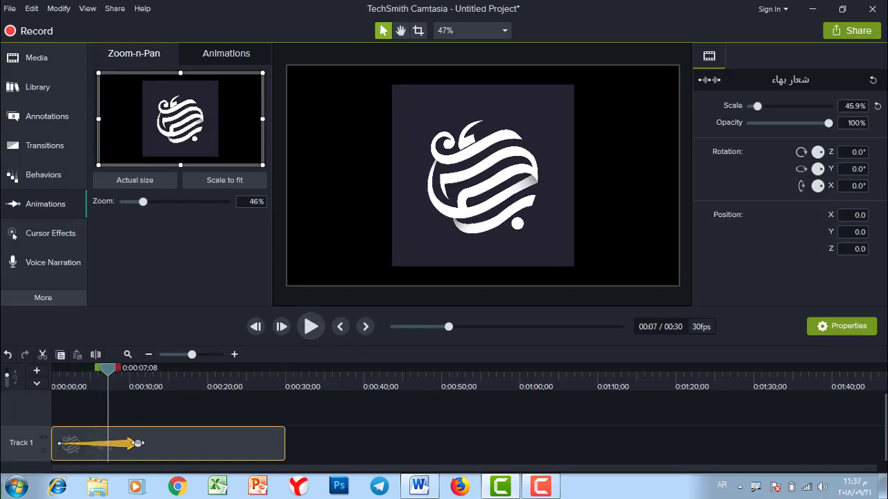
Shorten the logo's zoom animation to end at about 0:00:03;22, playing it back to check its speed
drag(137, 443, 87, 444)
drag(92, 372, 61, 375)
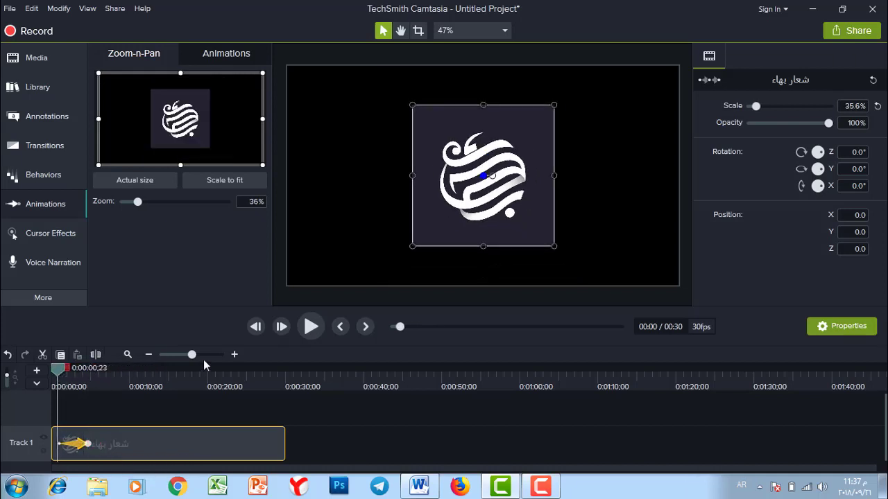
click(311, 327)
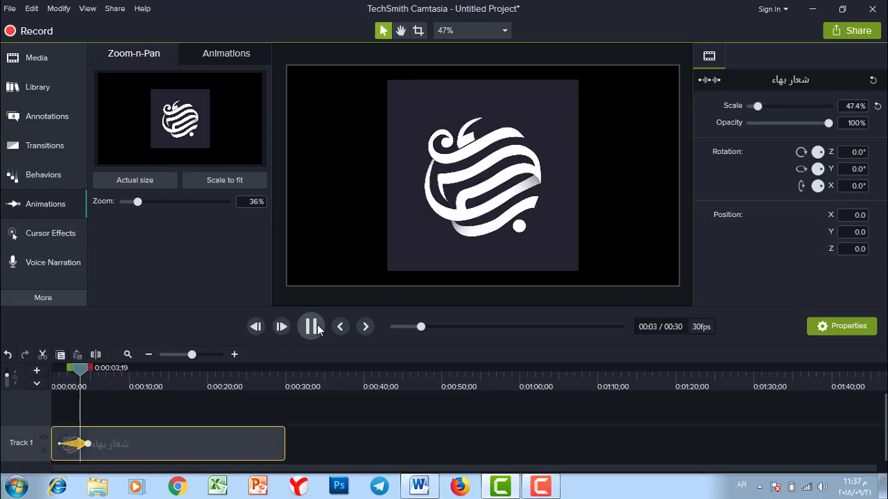
click(311, 327)
drag(86, 444, 81, 444)
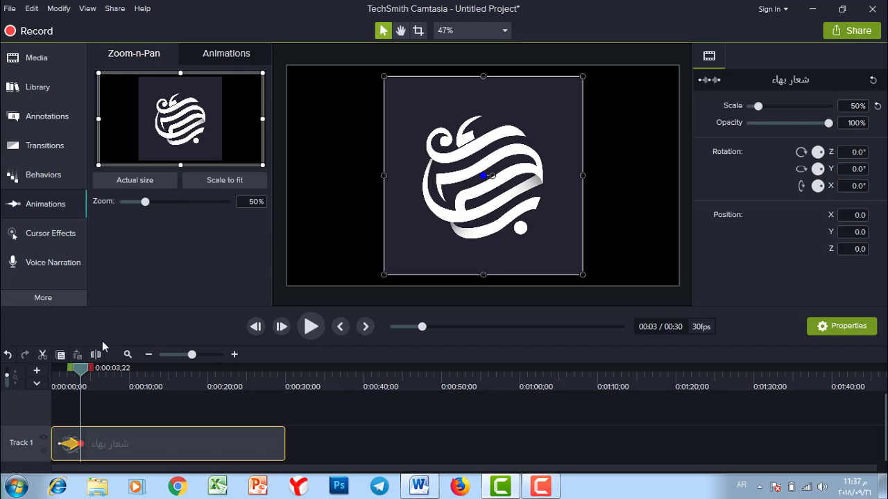
Try a 20% zoom for the logo at 0:00:03;29, play the animation back, and undo the zoom change
drag(81, 368, 88, 370)
click(146, 186)
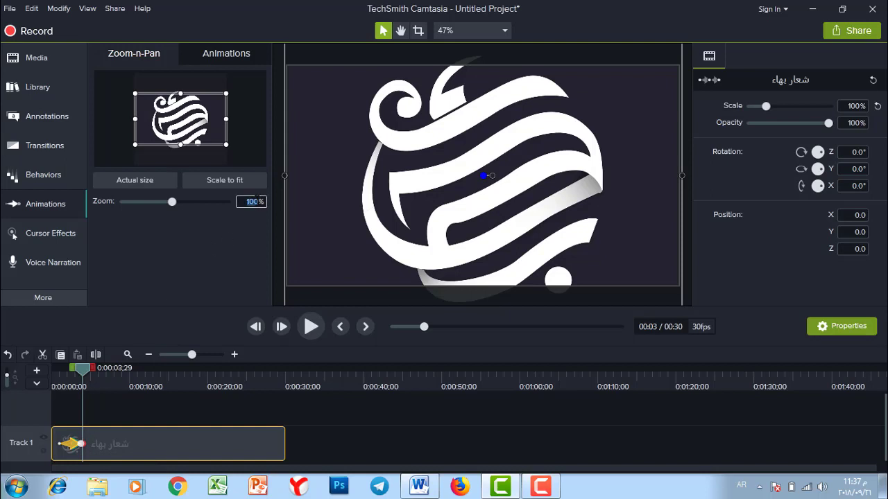
key(Return)
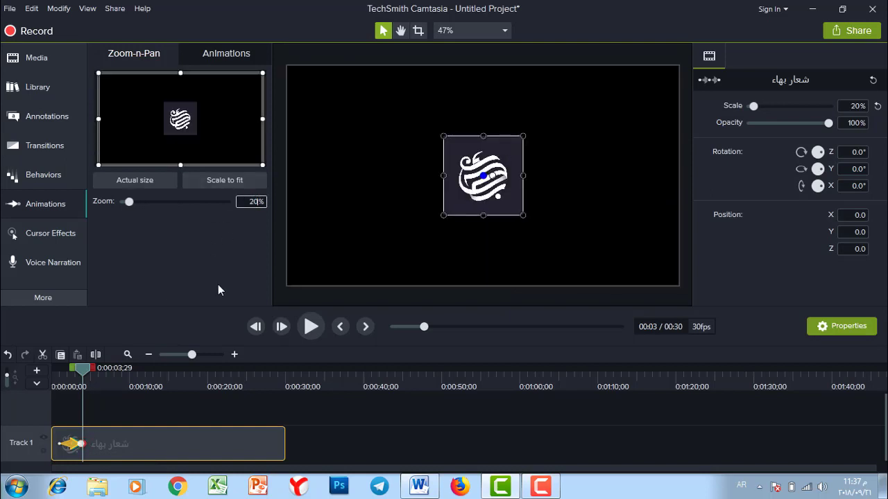
drag(79, 373, 68, 372)
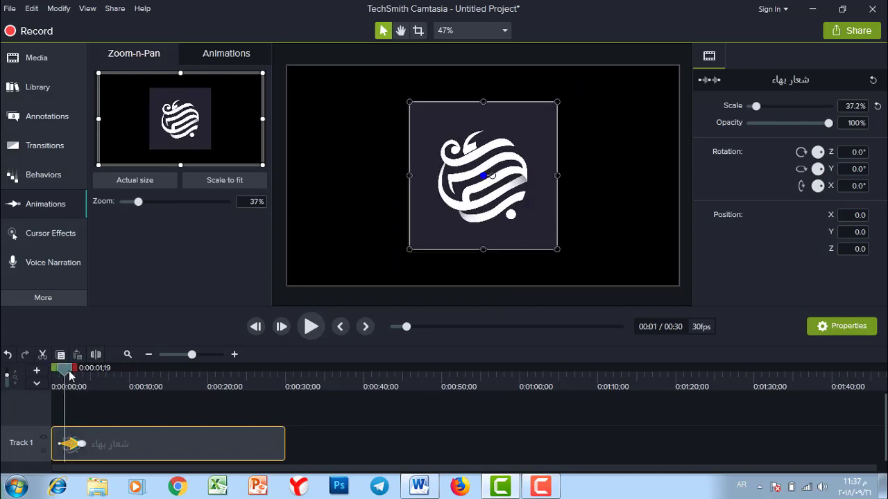
key(space)
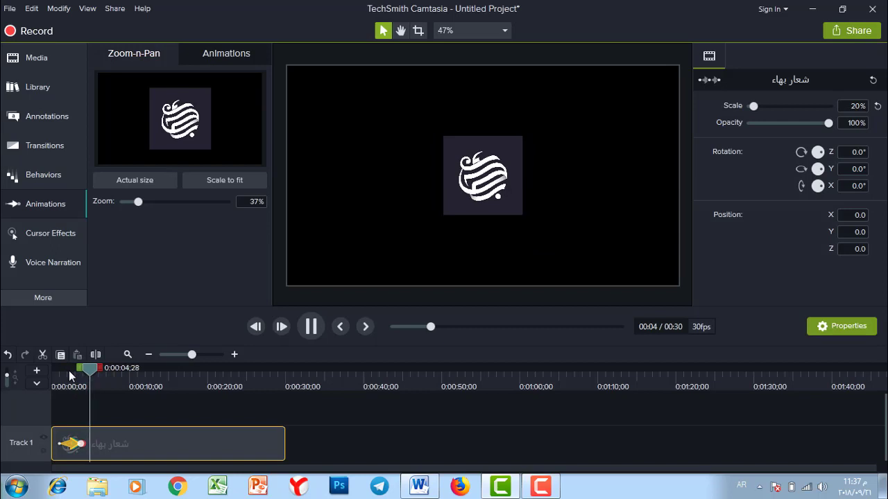
key(space)
key(ctrl+z)
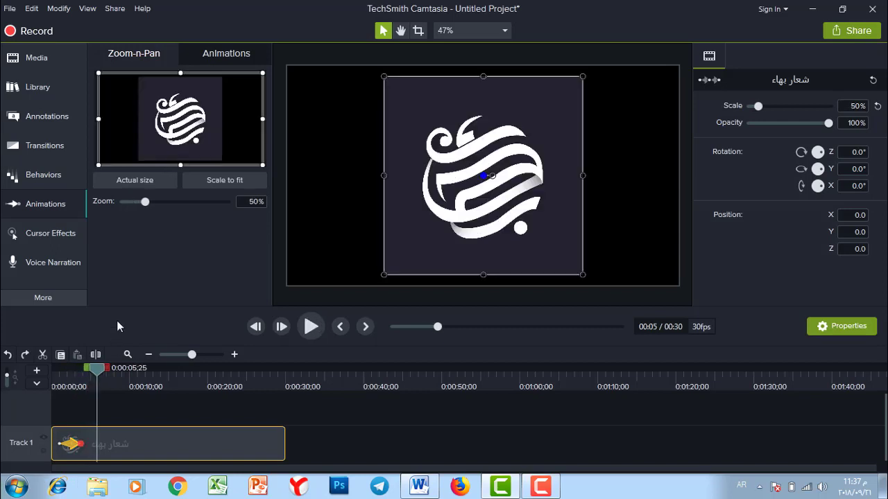
Try a Scale to Fit zoom for the logo at 0:00:05;25 and play the timeline from the start
click(222, 180)
drag(97, 368, 53, 371)
key(space)
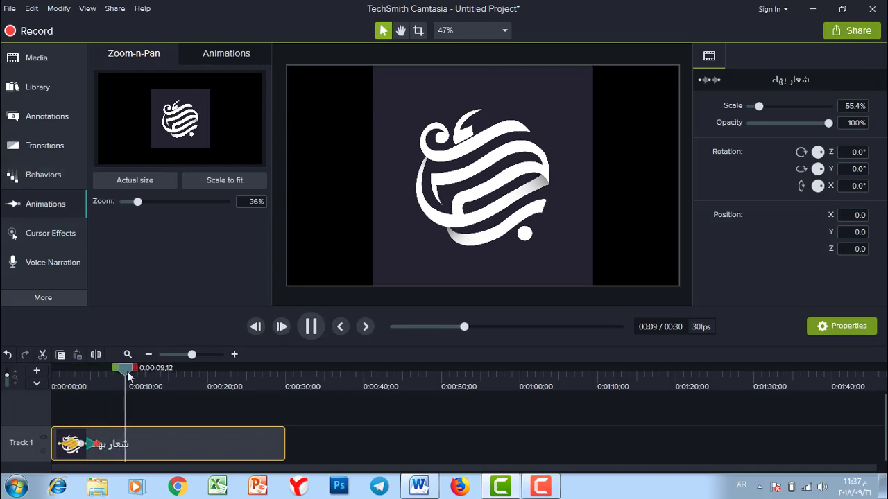
Remove the logo's existing zoom animations and set a new 48% zoom at 0:00:02;06
click(74, 448)
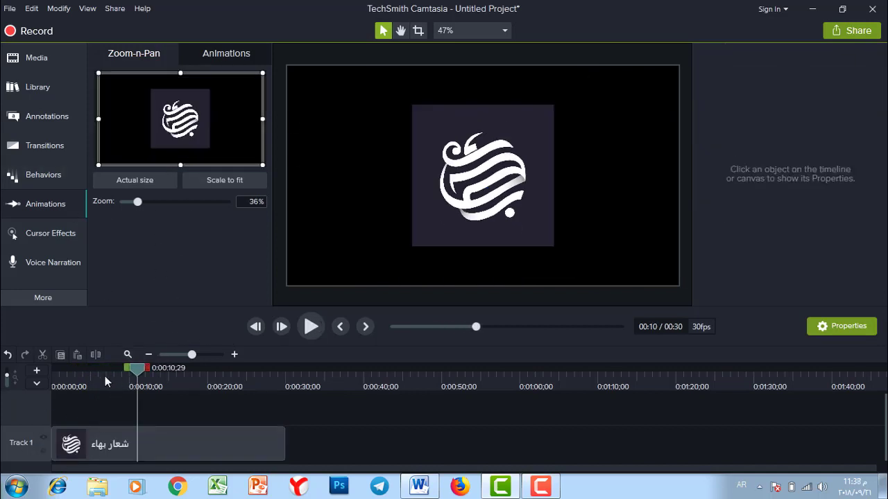
drag(137, 368, 49, 374)
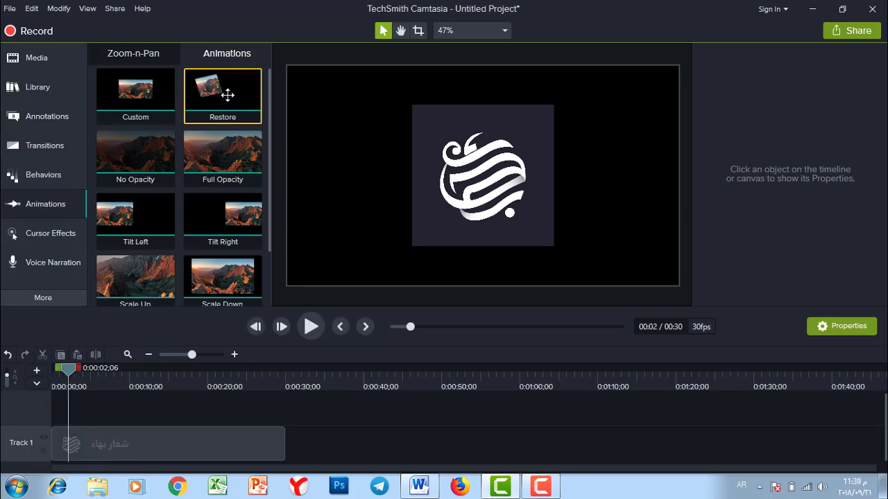
click(137, 55)
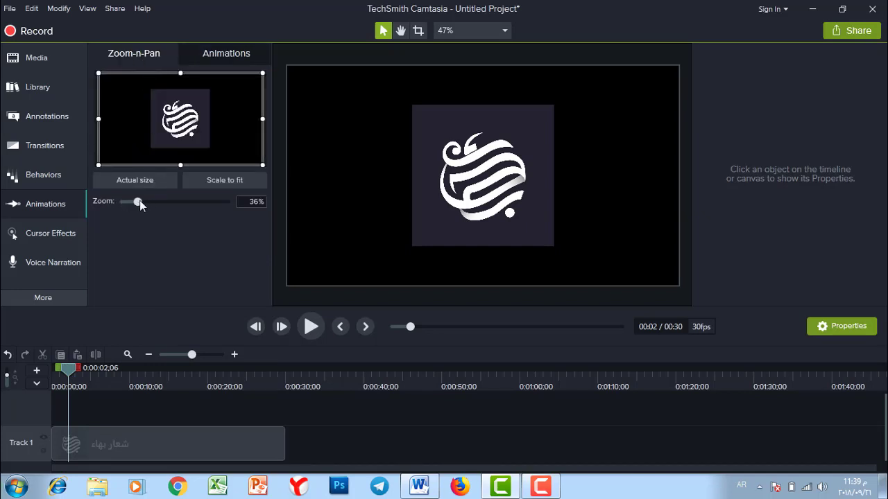
drag(138, 201, 146, 201)
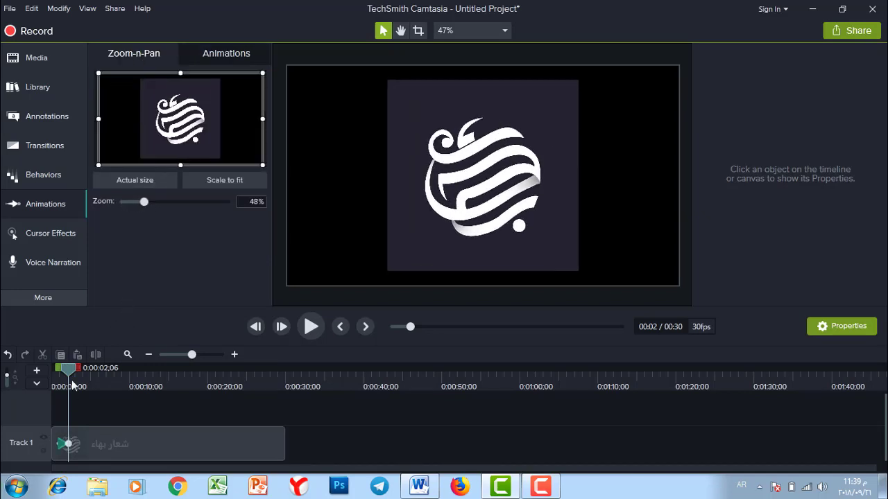
Add a Restore animation to the logo ending at 0:00:05;08 and play it back
drag(63, 371, 84, 377)
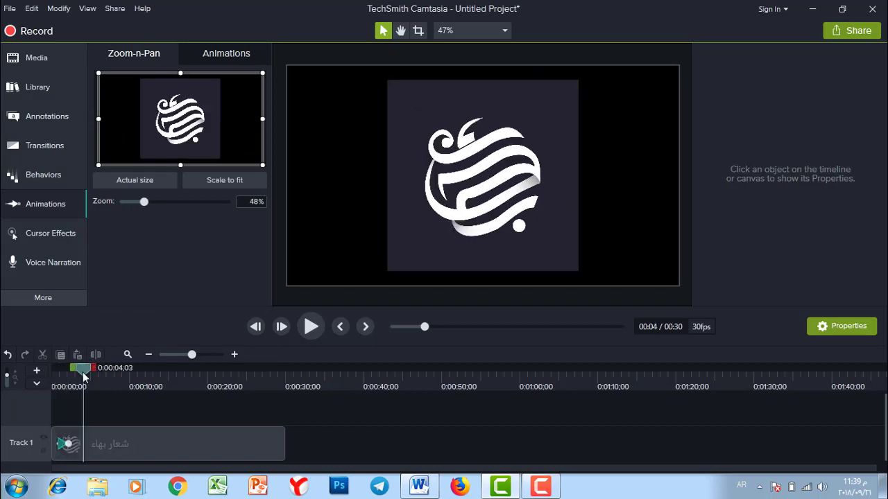
click(224, 55)
drag(222, 281, 93, 446)
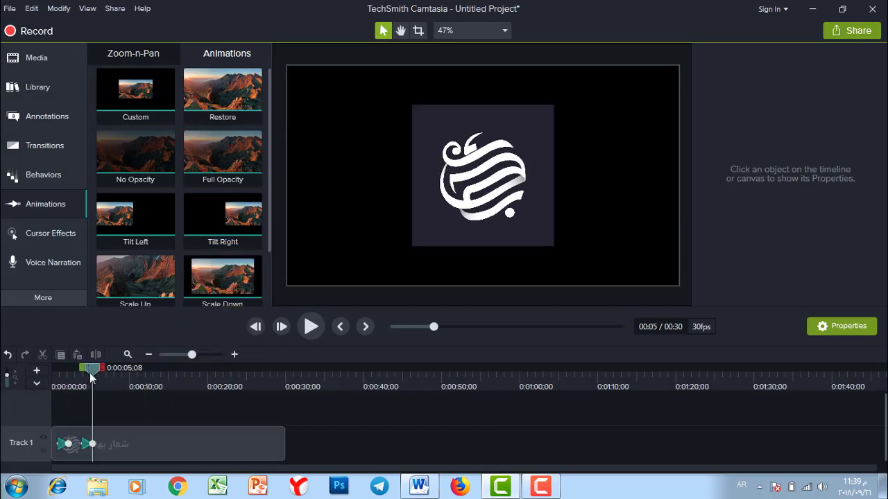
drag(89, 372, 72, 376)
key(space)
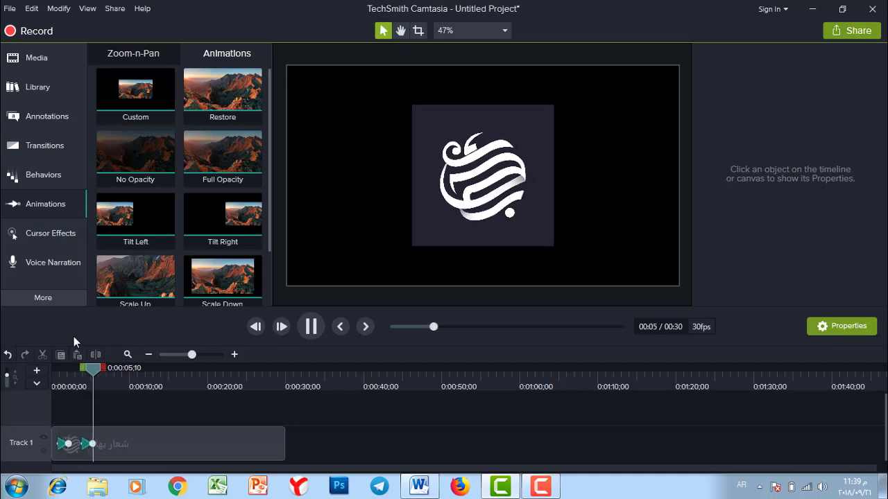
key(space)
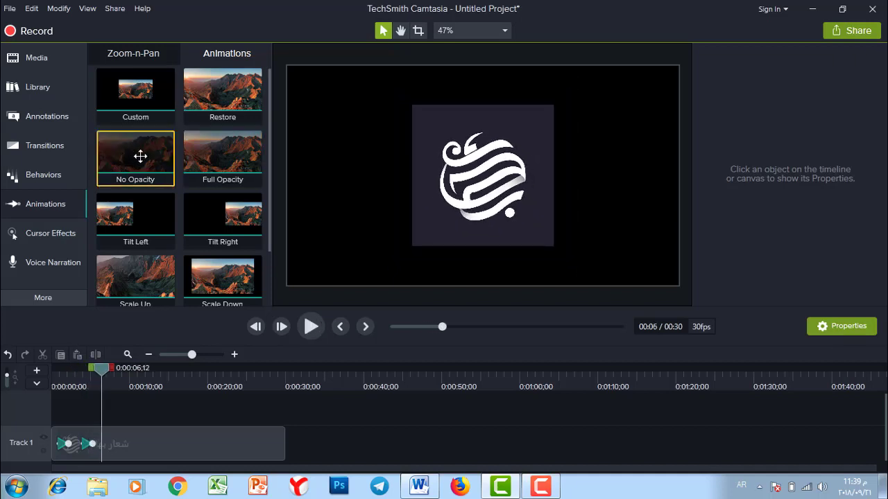
Add a No Opacity animation to the logo ending at 0:00:07;28 and scrub back to before it
mouse_move(141, 156)
mouse_down()
mouse_move(173, 411)
mouse_move(113, 444)
mouse_up()
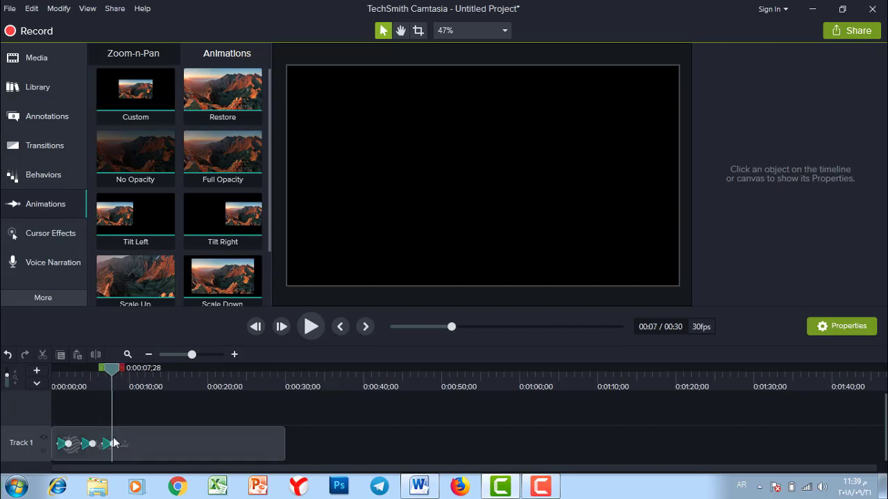
click(108, 375)
drag(108, 375, 95, 374)
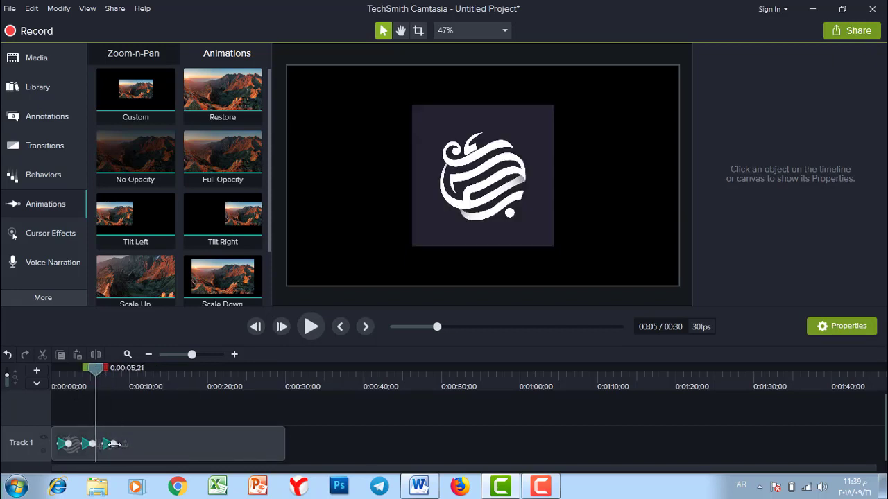
Stretch the No Opacity animation to end at 0:00:09;05 and play back the fade-out
drag(113, 444, 124, 444)
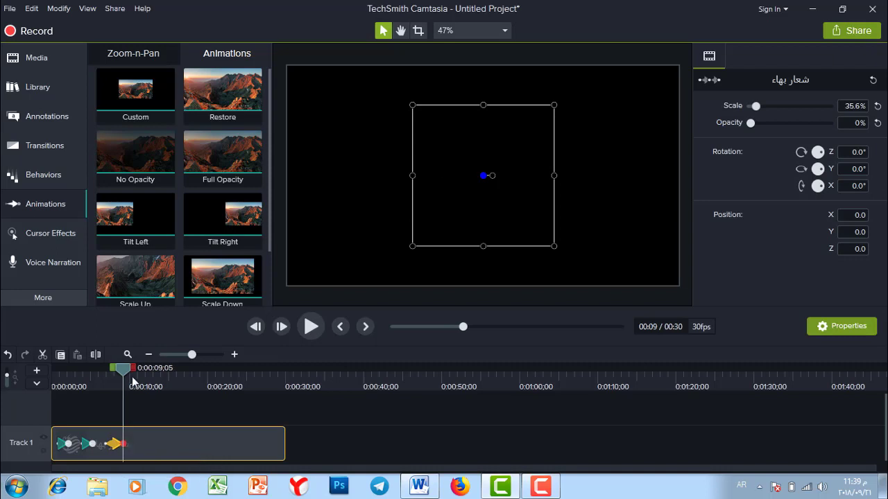
drag(123, 369, 105, 367)
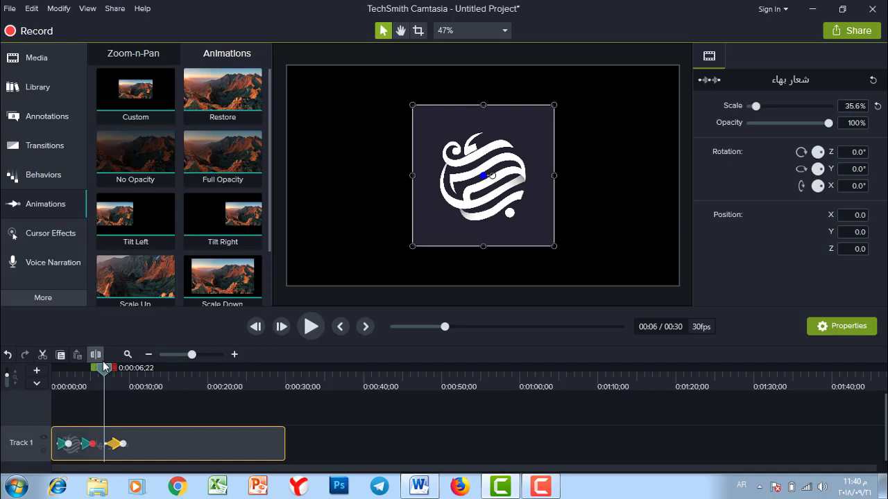
key(space)
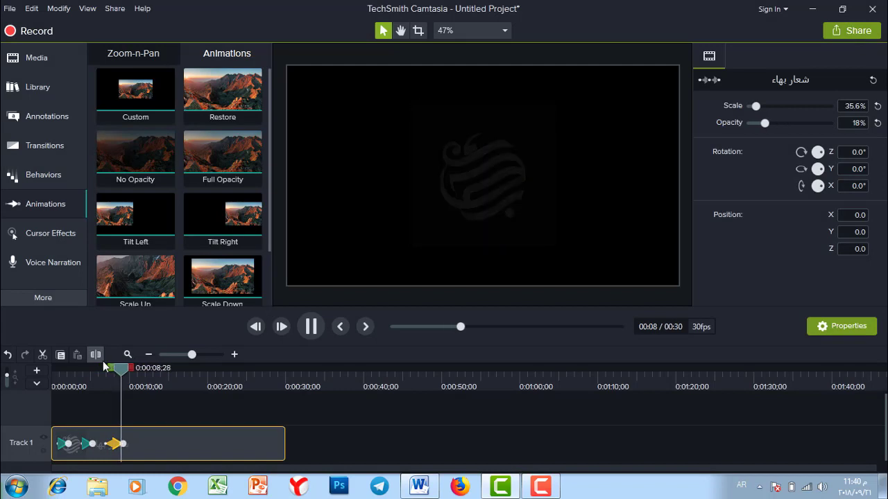
key(space)
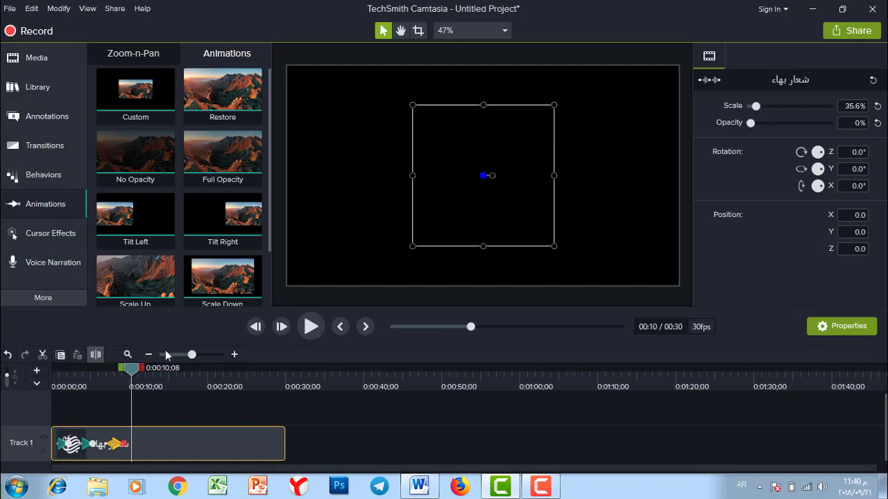
Add a Full Opacity animation to the logo ending at 0:00:11;25 and play back the fade-in
drag(219, 150, 144, 438)
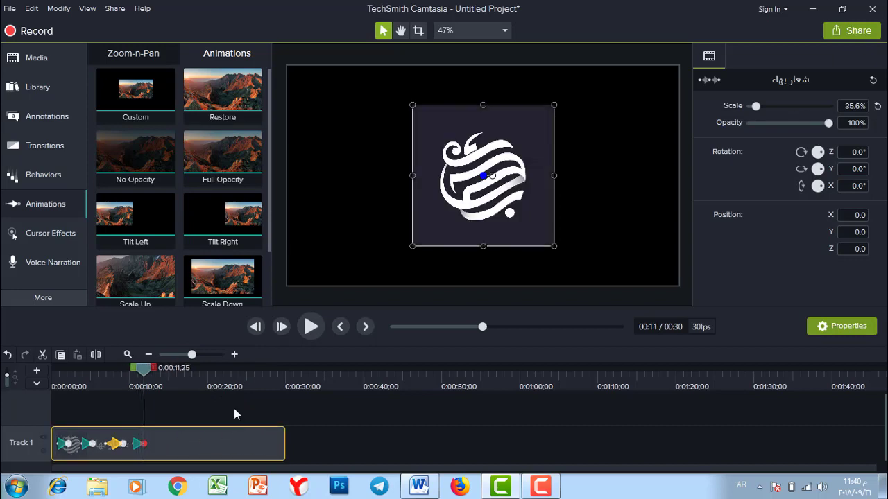
click(134, 375)
drag(134, 375, 130, 375)
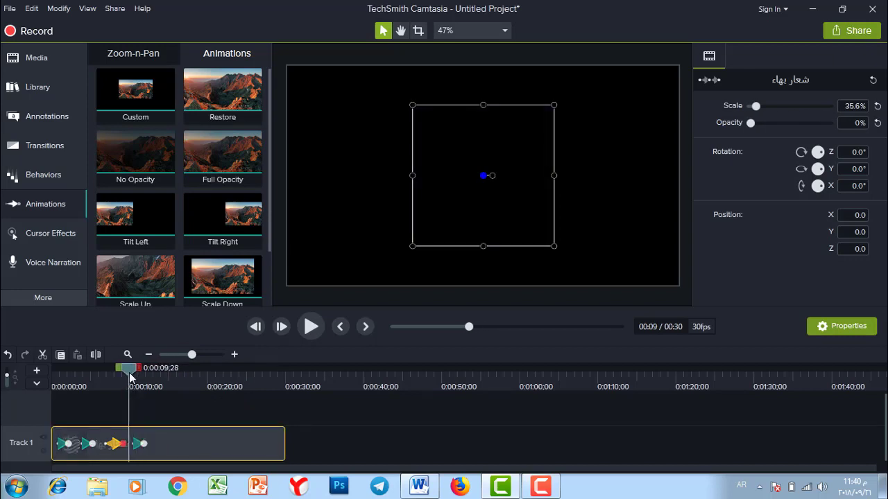
key(space)
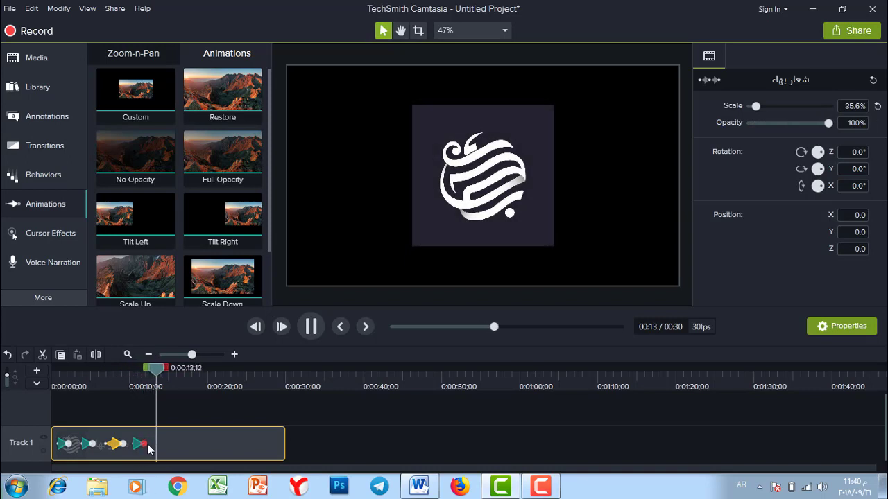
Stretch the Full Opacity animation to end at 0:00:13;22 and play it back
drag(144, 444, 162, 444)
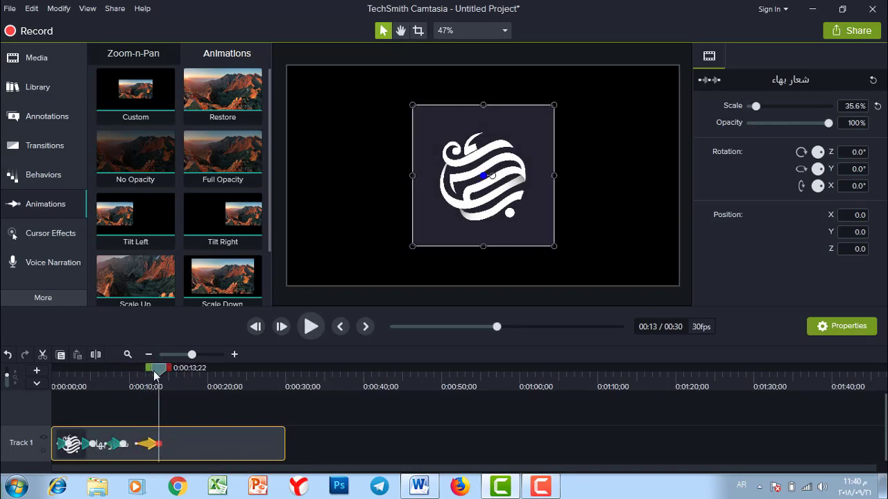
drag(153, 370, 135, 375)
key(space)
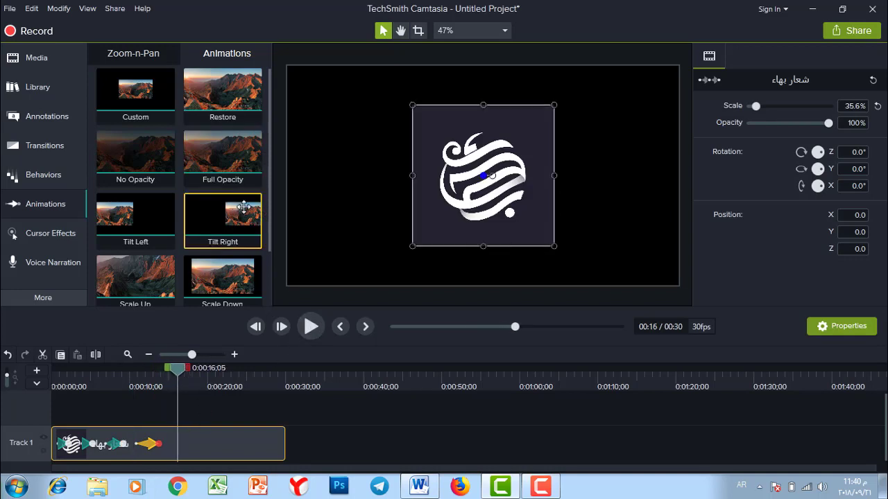
Add a Tilt Left animation to the logo ending at 0:00:16;05 and play it back
scroll(270, 171, down, 1)
scroll(271, 201, down, 1)
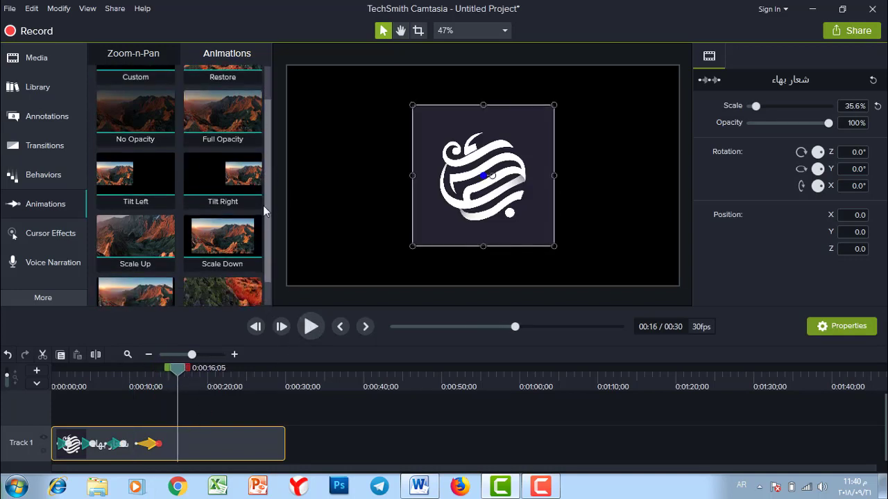
mouse_move(132, 186)
mouse_down()
mouse_move(213, 416)
mouse_move(186, 450)
mouse_up()
click(159, 370)
key(space)
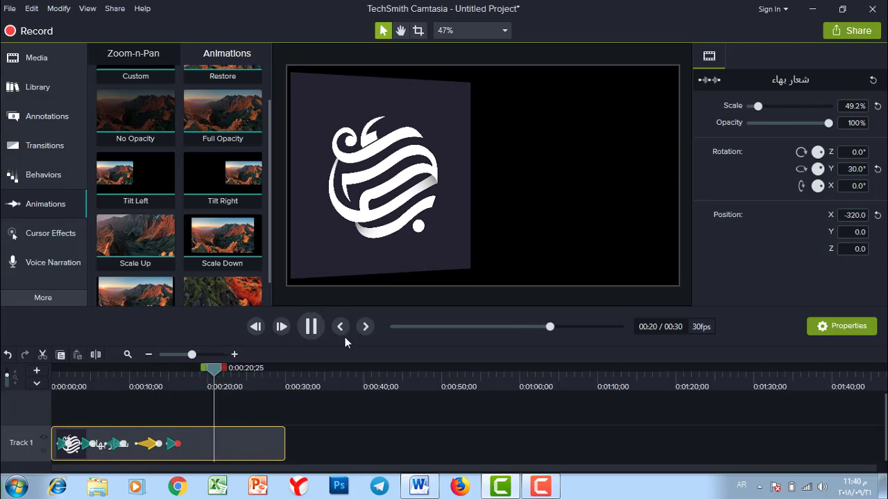
click(311, 327)
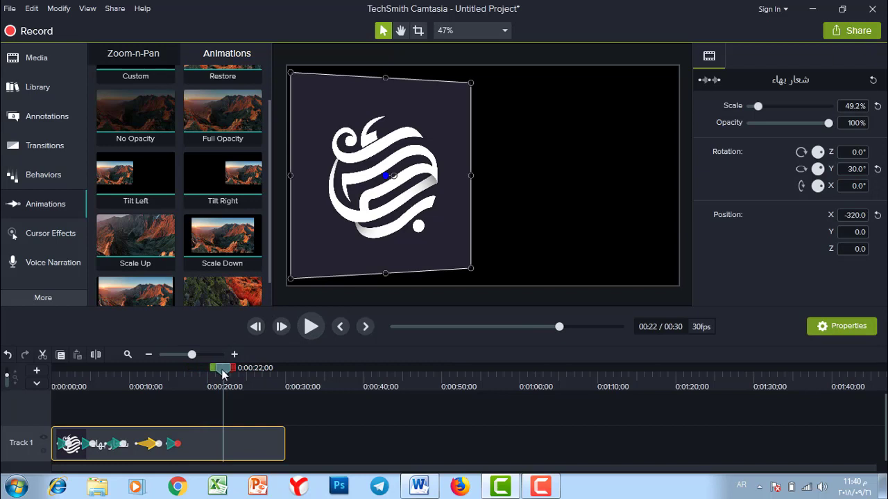
Add a Tilt Right animation to the logo ending at about the 19-second mark and play it back
drag(223, 368, 192, 373)
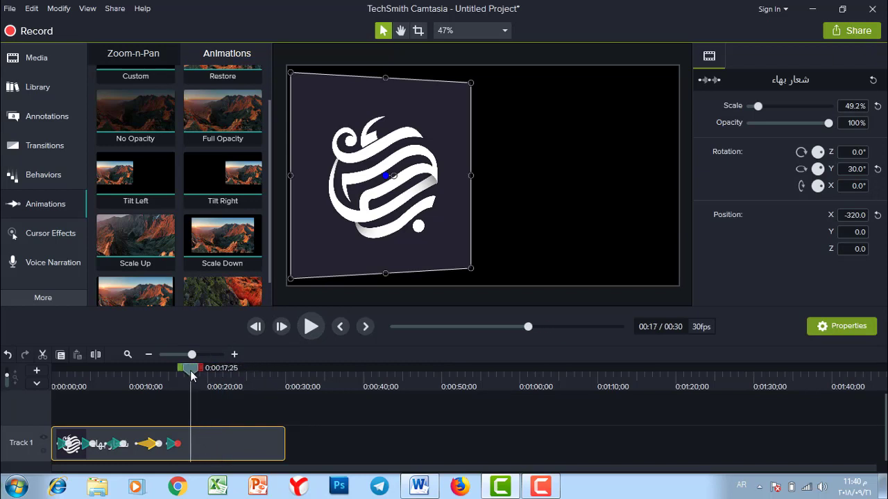
mouse_move(229, 186)
mouse_down()
mouse_move(206, 462)
mouse_move(205, 454)
mouse_up()
click(184, 375)
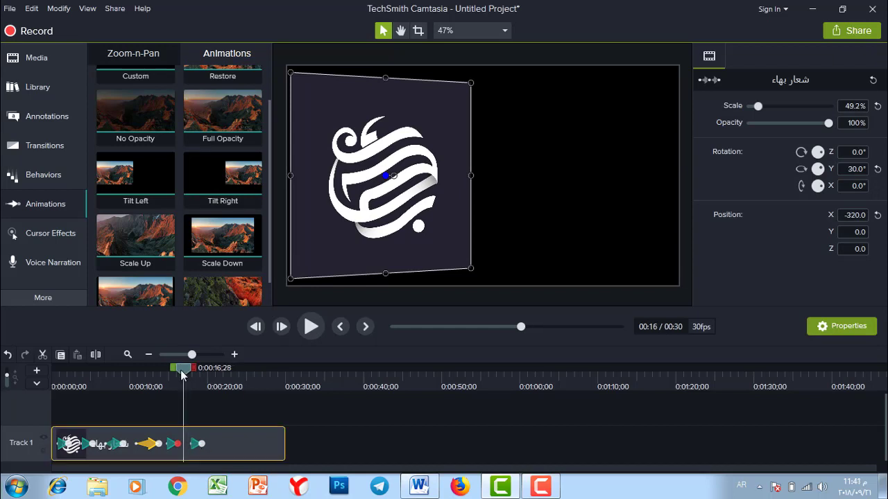
key(space)
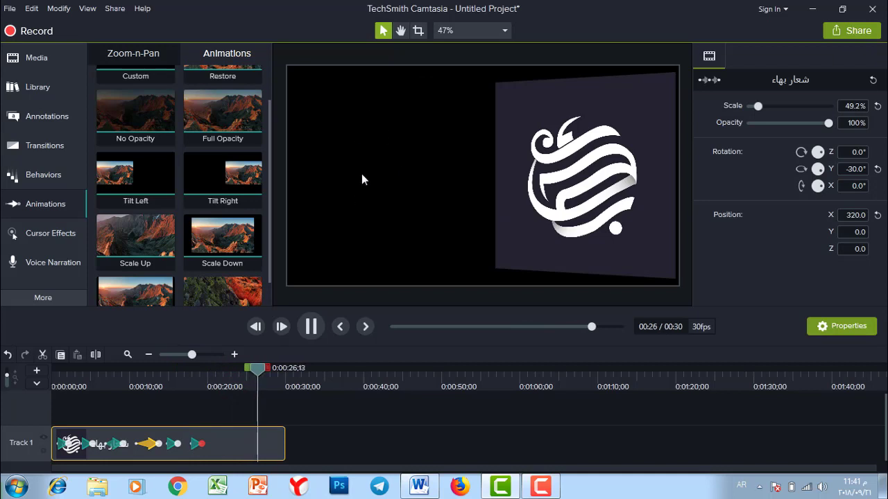
Add a Scale Up animation to the logo at 0:00:21;06 and set its scale to 191.5%
drag(266, 371, 217, 371)
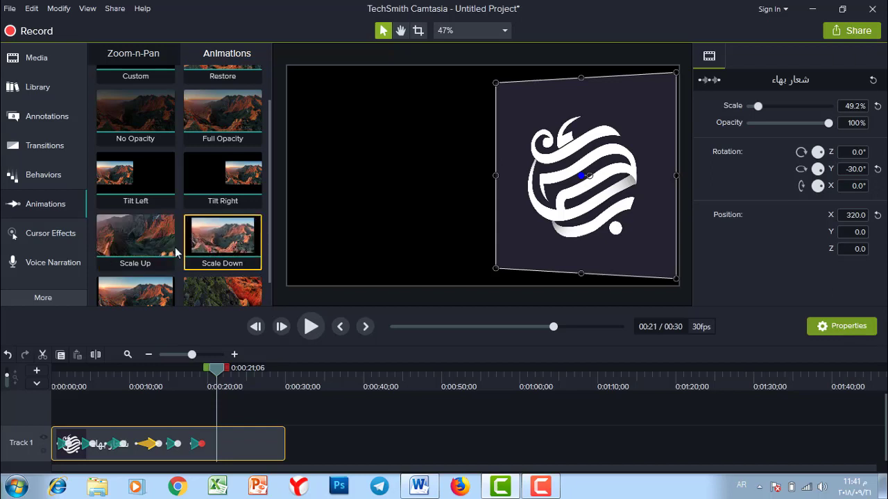
drag(131, 244, 599, 158)
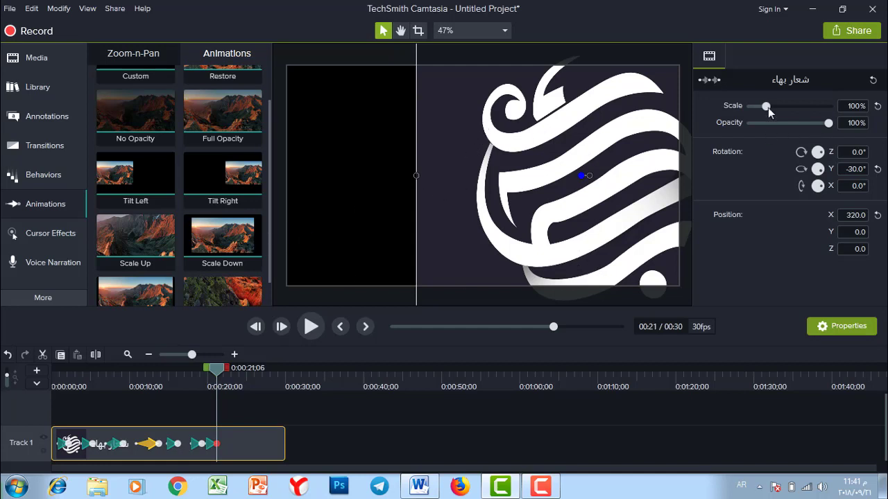
mouse_move(769, 108)
mouse_down()
mouse_move(787, 110)
mouse_move(782, 118)
mouse_up()
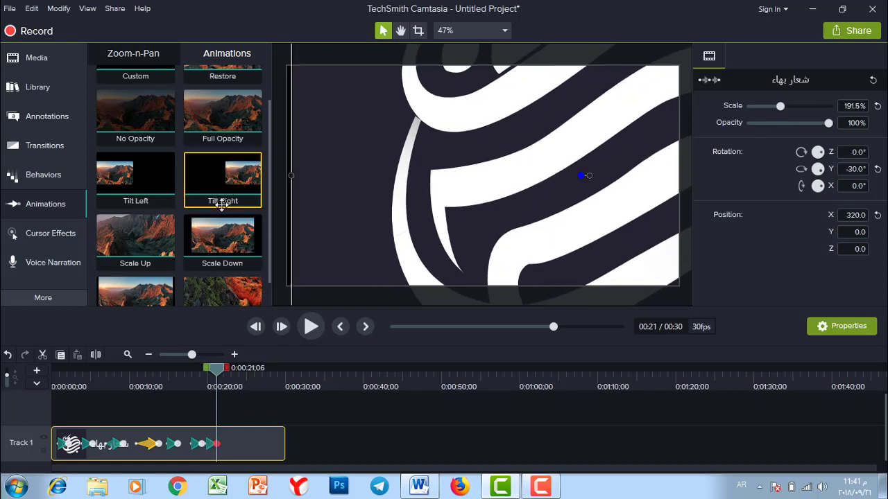
Add a Scale Down animation ending at 0:00:23;12 with a scale of 41.8%, and play back from 0:00:17;10
drag(228, 240, 234, 452)
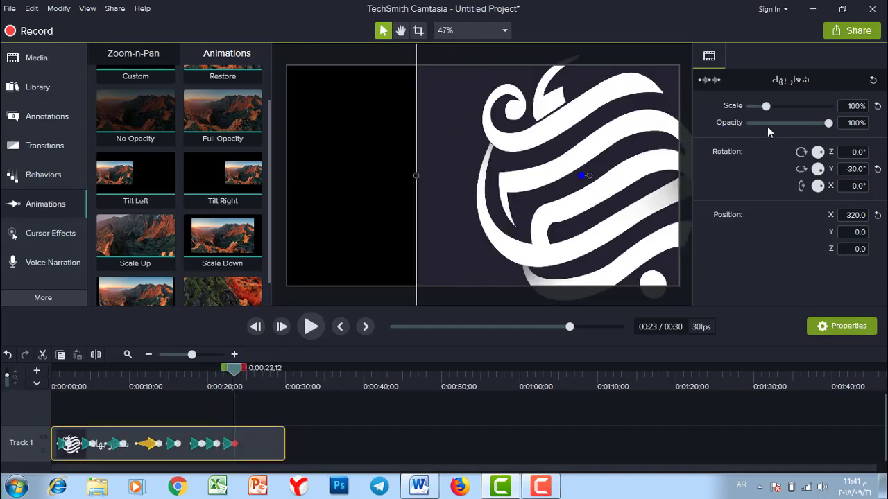
drag(768, 108, 757, 107)
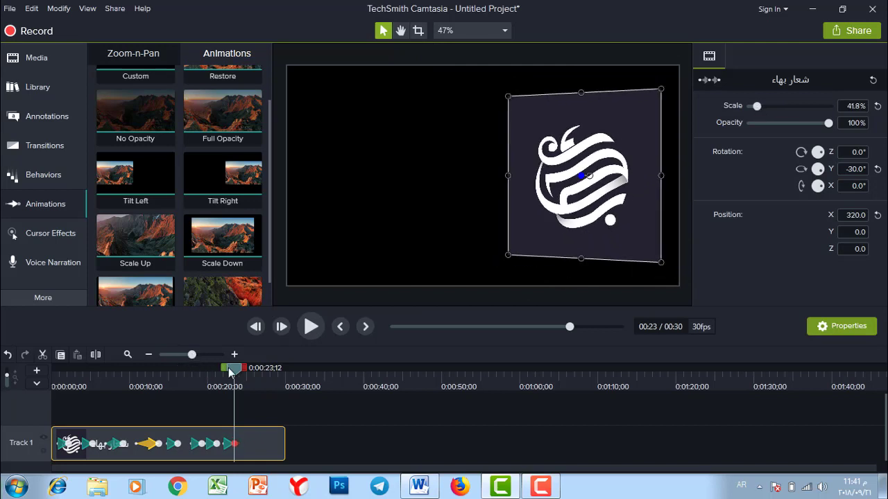
drag(231, 373, 184, 383)
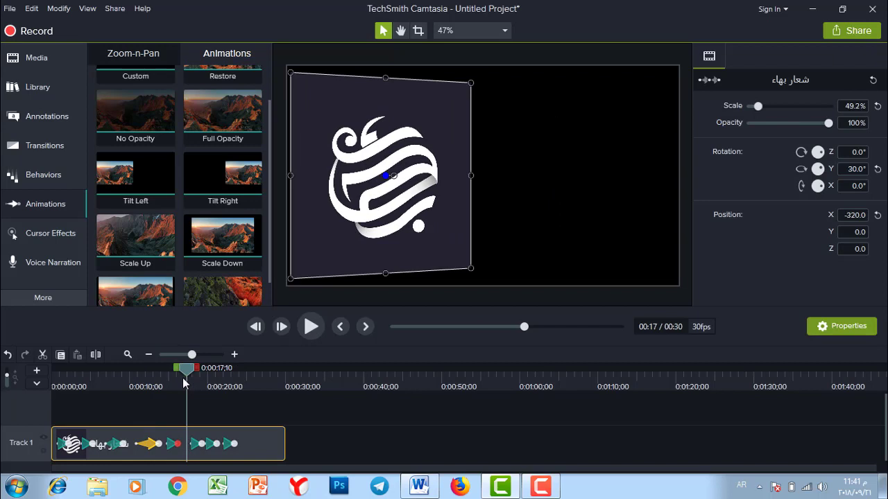
key(space)
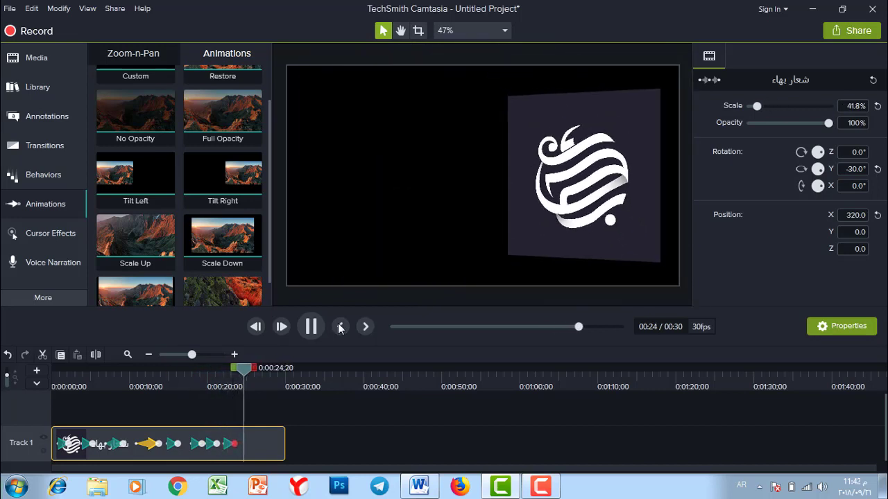
Stop playback at 0:00:25;10 and add a Scale to Fit animation to the logo there
click(311, 327)
scroll(266, 208, down, 1)
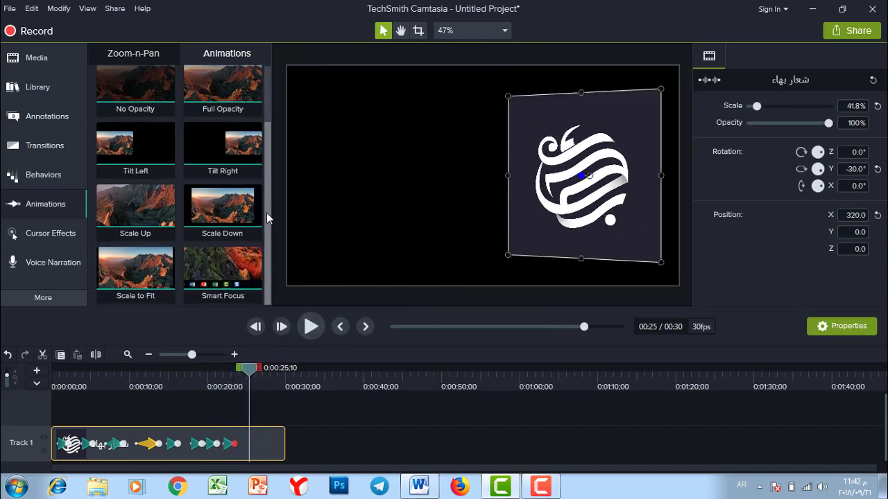
drag(129, 267, 256, 444)
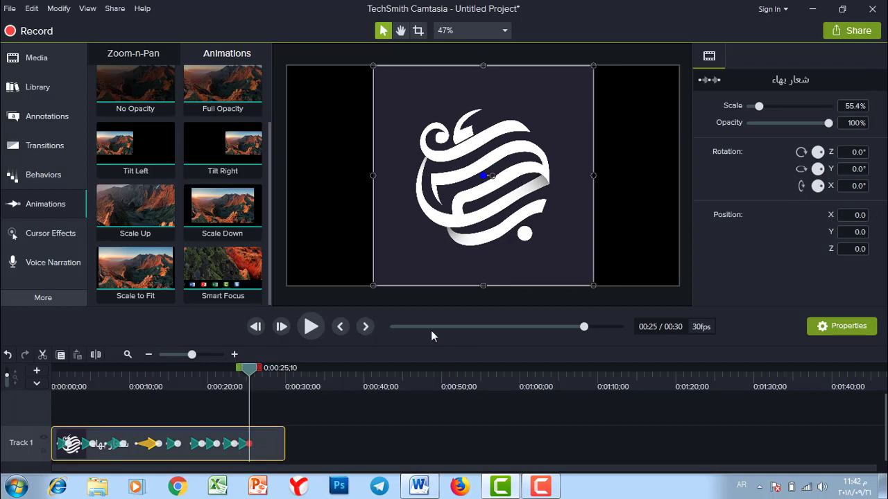
Play back the logo's Scale to Fit animation, and play the whole animated logo clip from the start
drag(242, 374, 239, 375)
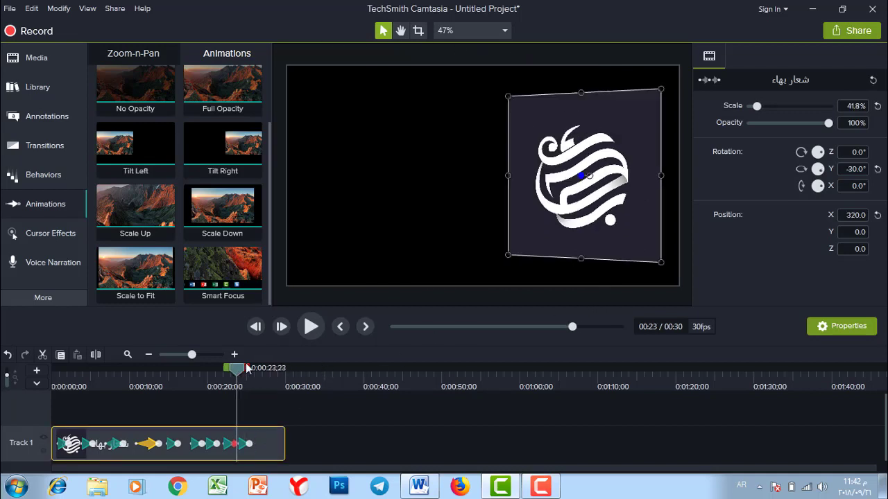
key(space)
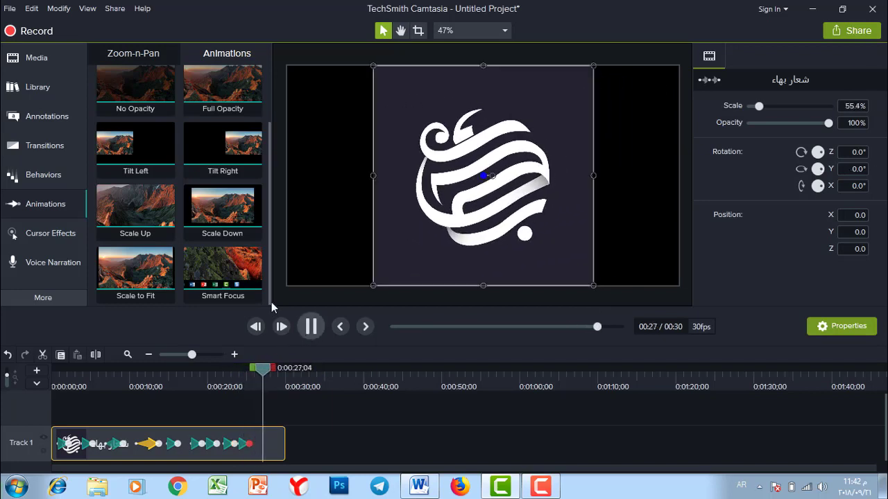
key(space)
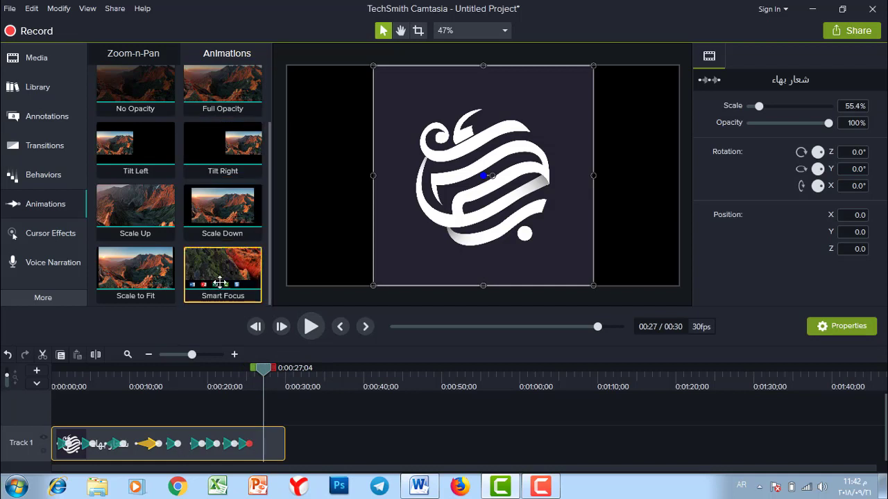
drag(267, 229, 266, 267)
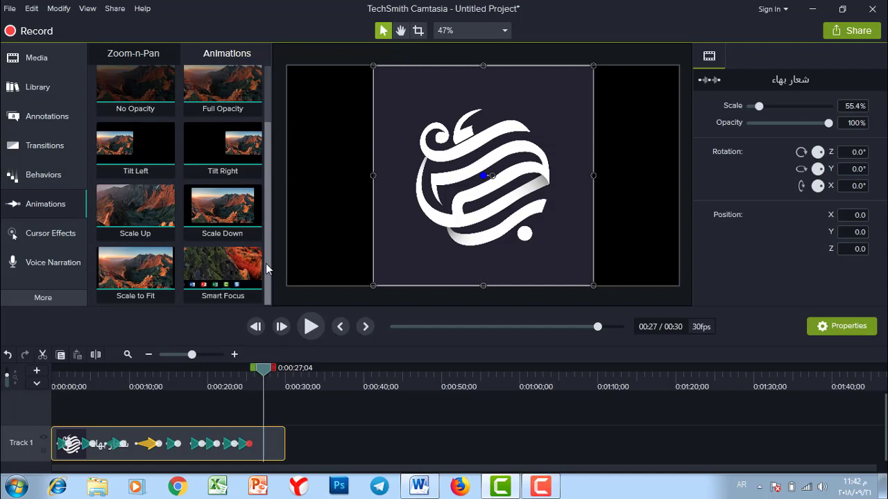
drag(263, 368, 2, 392)
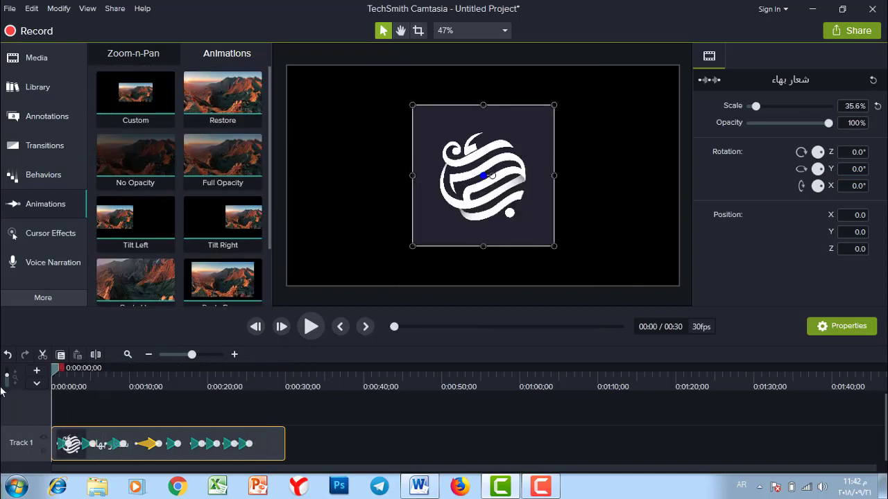
key(space)
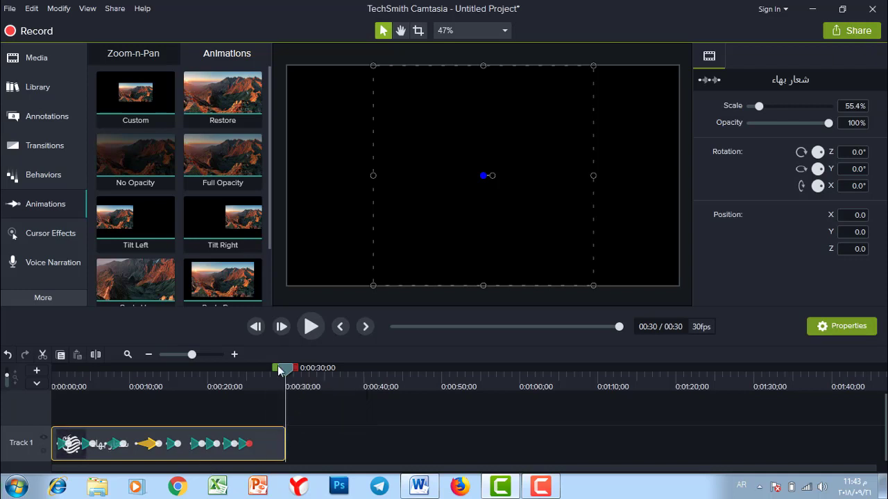
Add a Custom animation ending at 0:00:28;18, move the logo off the canvas to X -1,051.1, and play it back
drag(284, 377, 270, 378)
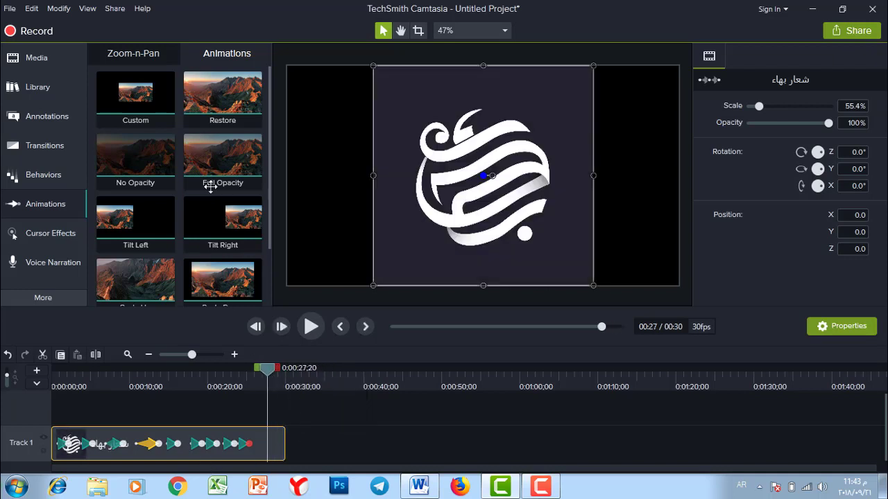
drag(153, 121, 275, 451)
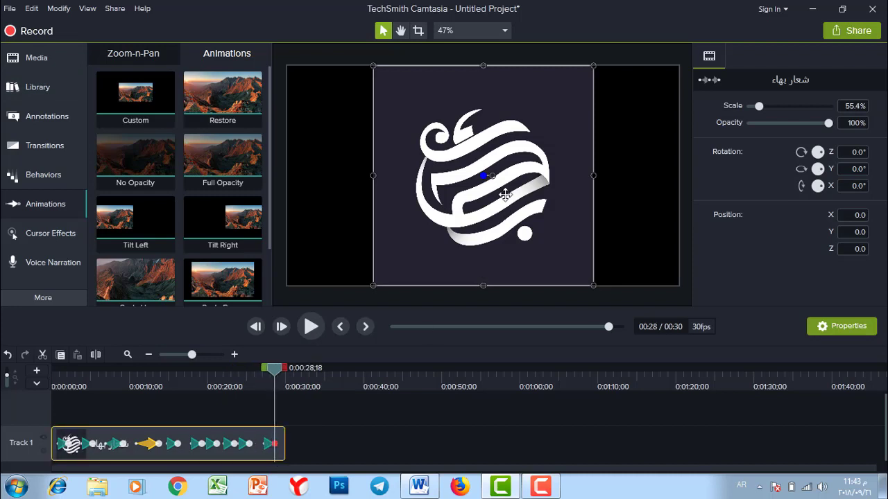
drag(453, 152, 155, 156)
click(257, 375)
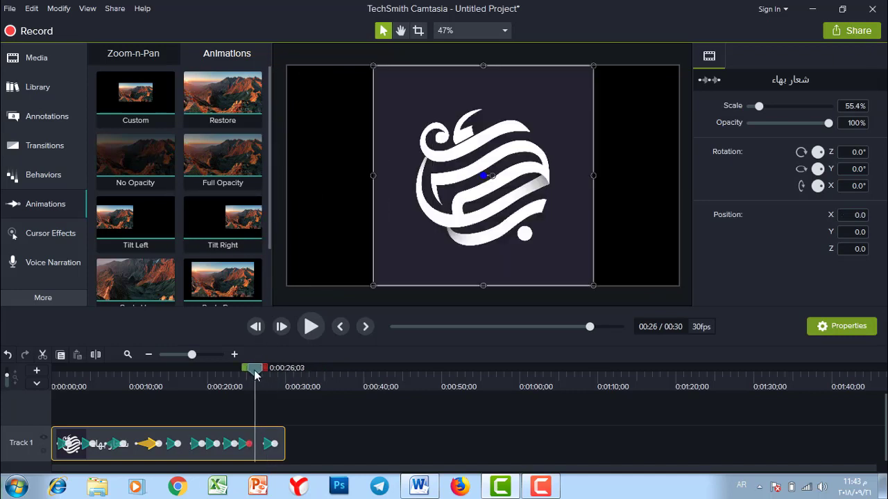
key(space)
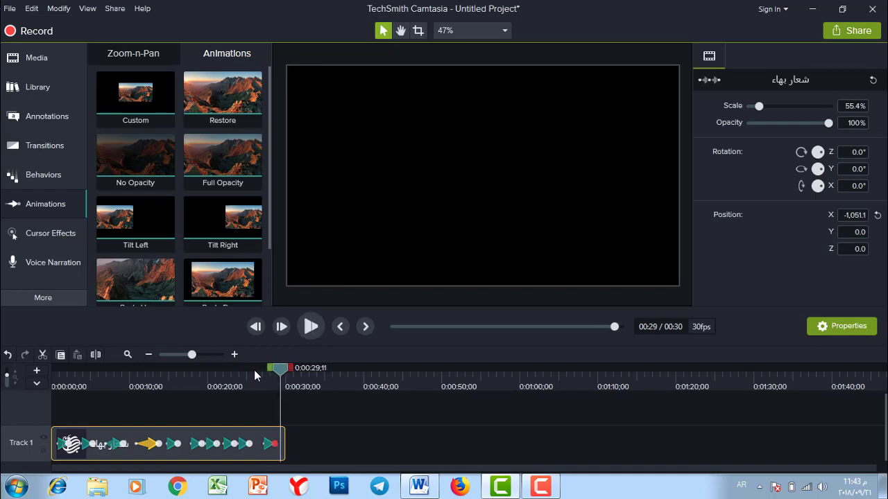
Extend the logo clip to about 59 seconds, and add a Custom animation at 0:00:31;00 moving the logo to X 1,025.5
drag(285, 435, 513, 435)
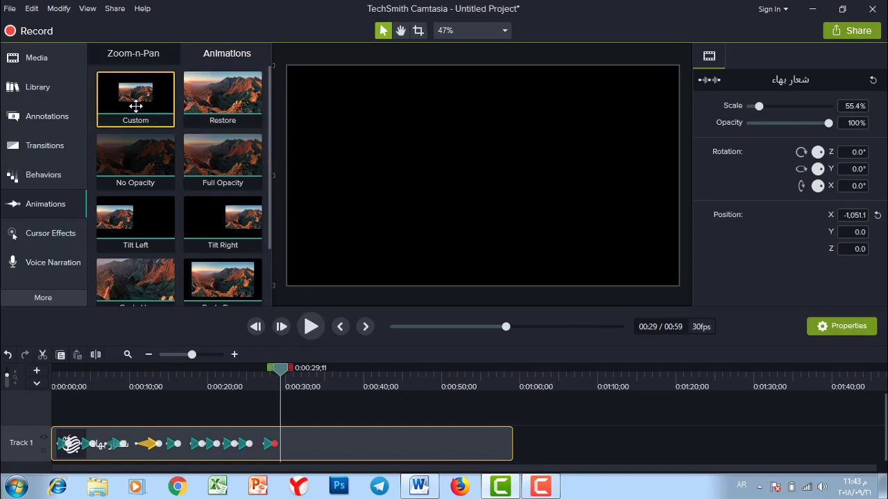
drag(136, 105, 294, 456)
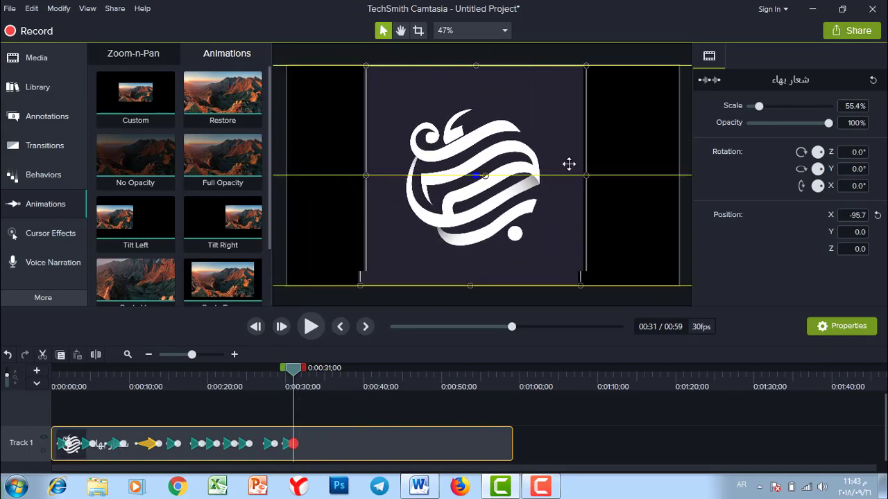
drag(476, 185, 721, 186)
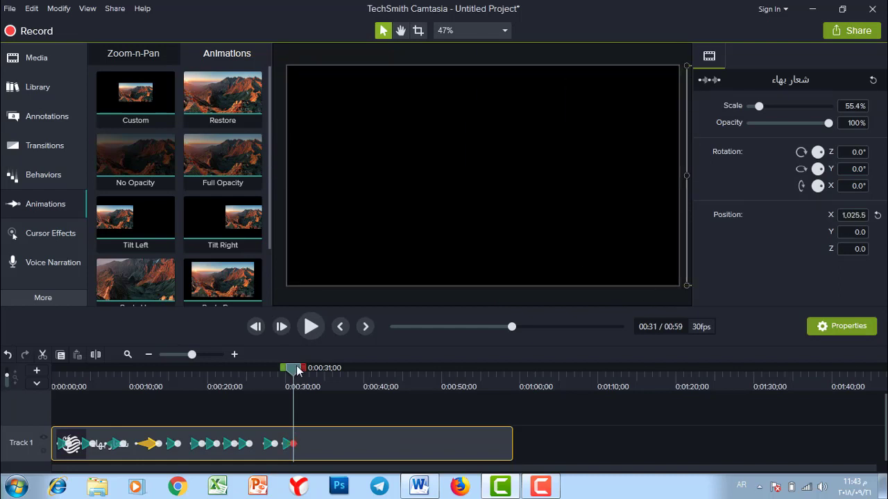
drag(296, 371, 262, 373)
key(space)
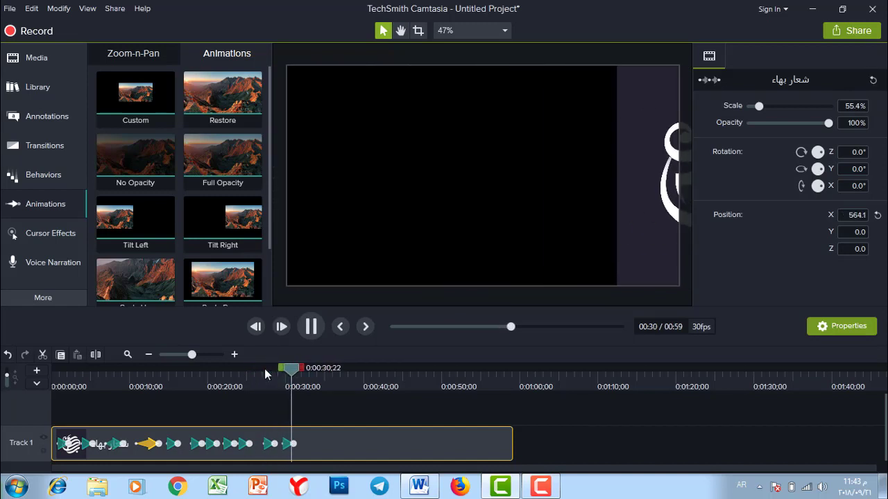
Delete the logo clip and place a red star shape on the canvas at X 0.0, Y -21.7
key(Delete)
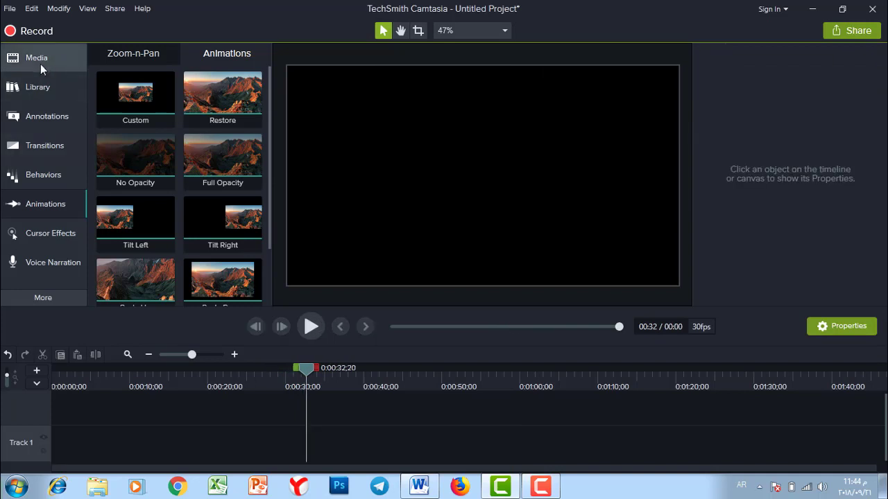
click(40, 63)
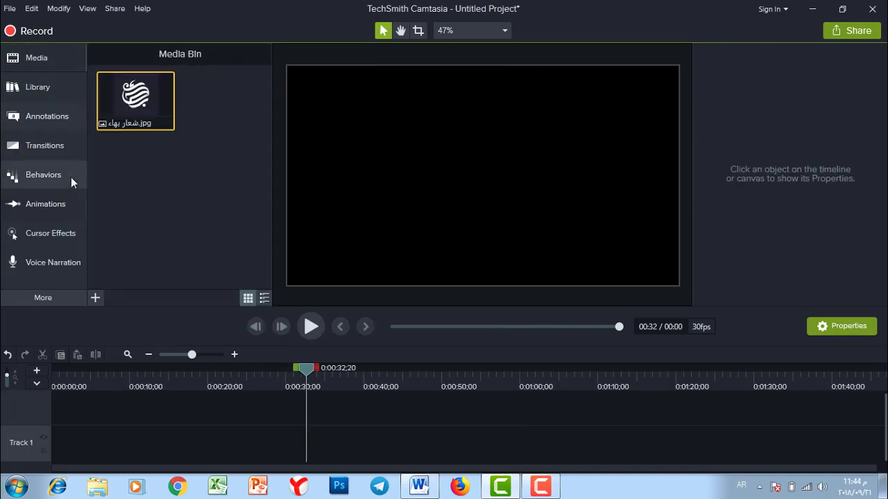
click(33, 117)
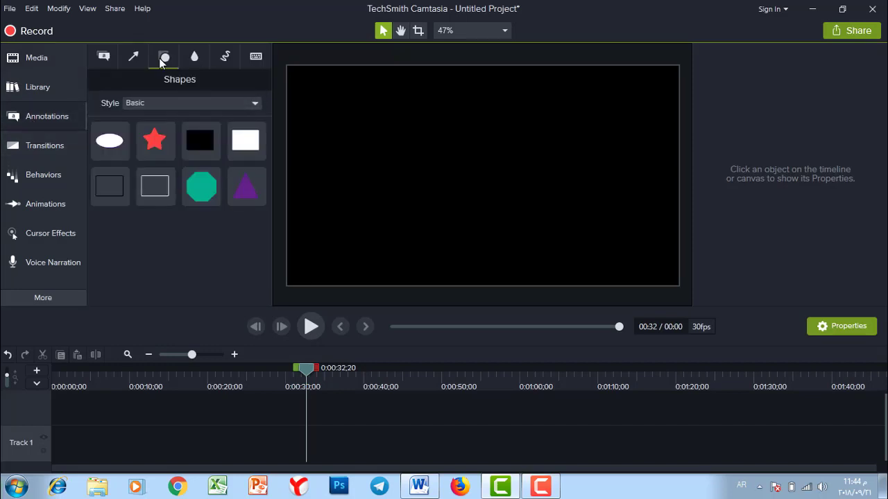
drag(167, 142, 368, 153)
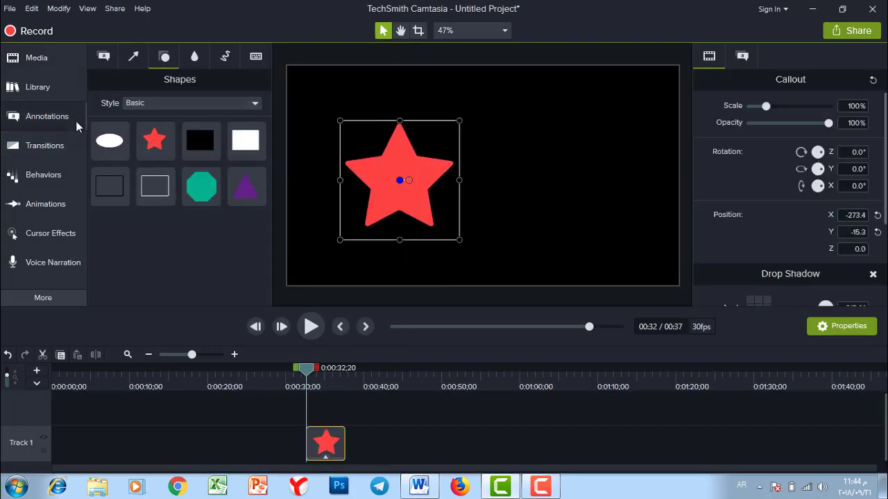
drag(404, 156, 487, 158)
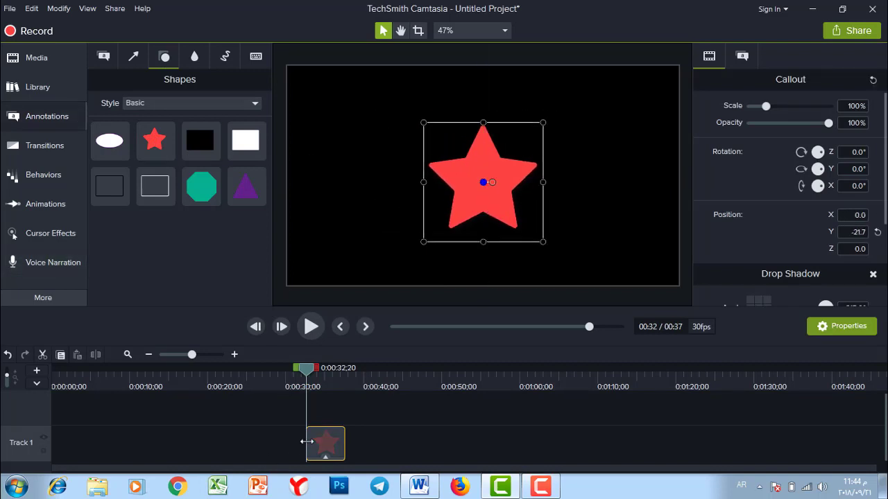
Extend the star clip back to the timeline start, and add and preview a No Opacity animation ending at 0:00:05;08
drag(307, 444, 54, 442)
click(45, 204)
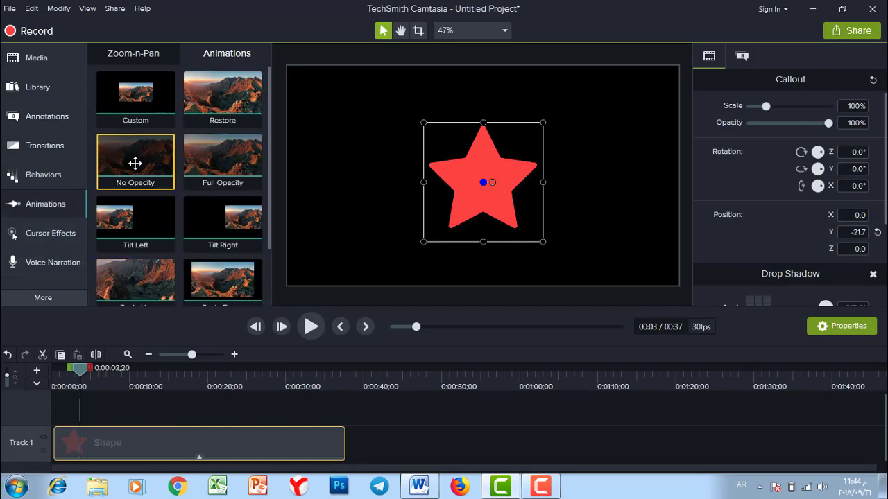
drag(144, 439, 95, 447)
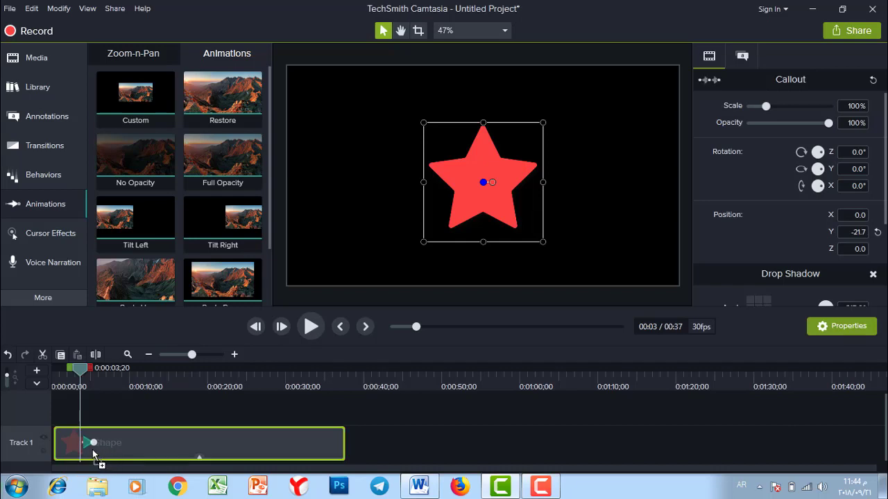
click(92, 450)
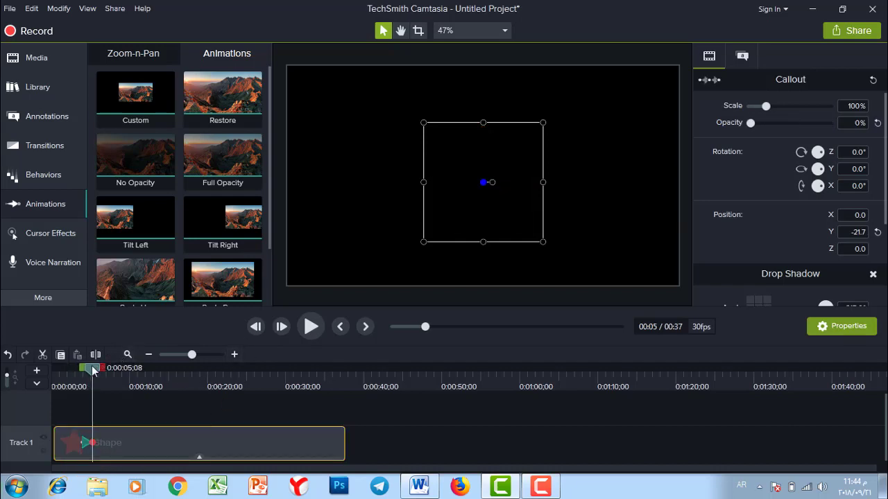
drag(93, 367, 71, 368)
key(space)
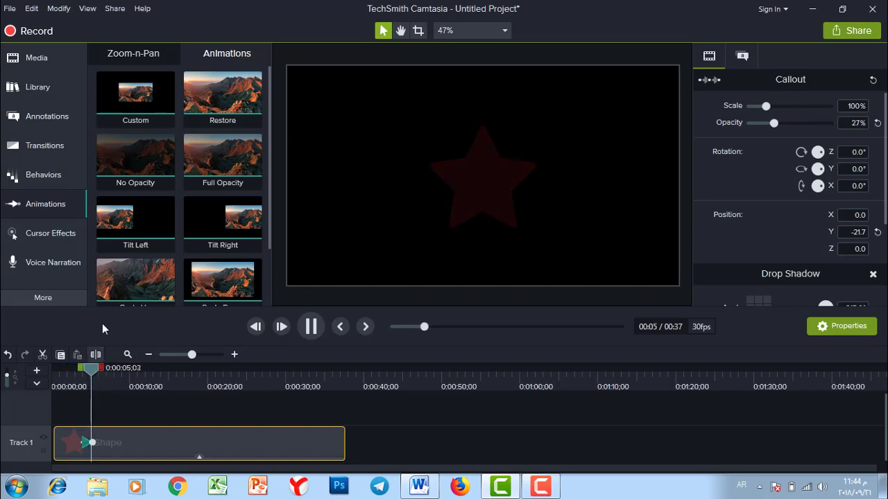
Add a Full Opacity animation to the star ending shortly before the 8-second mark and play it back
drag(224, 169, 112, 446)
click(106, 378)
click(98, 378)
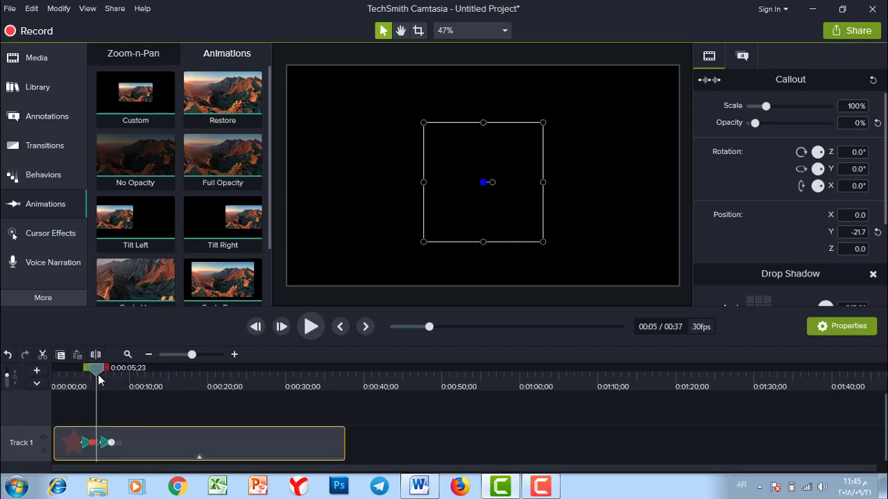
key(space)
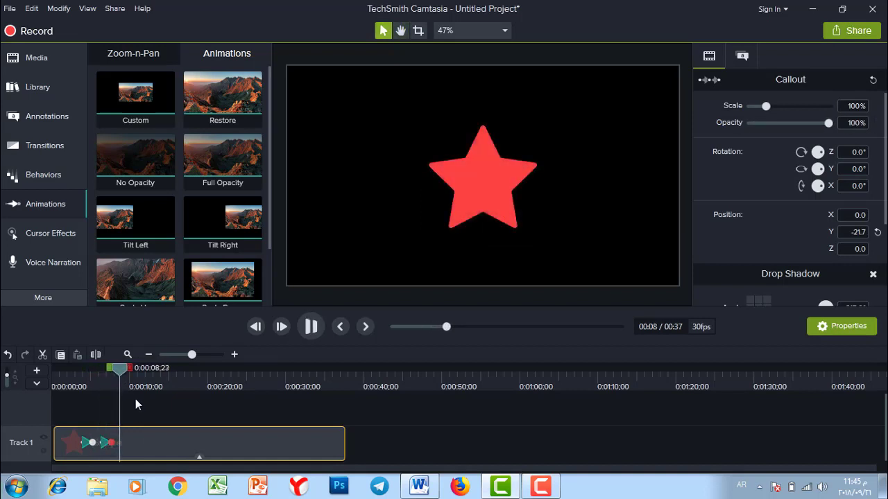
key(space)
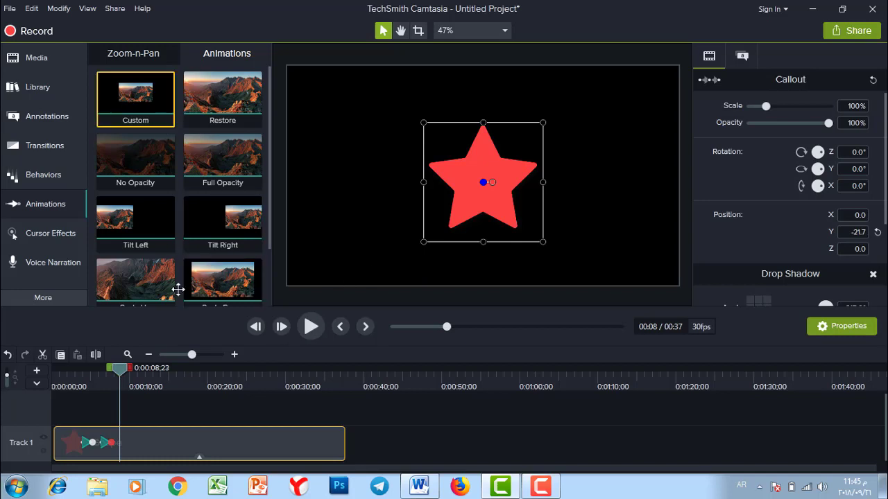
Add a Custom animation ending at 0:00:10;12, set the star's fill there to yellow #E4FC42, and play it back
drag(178, 289, 132, 442)
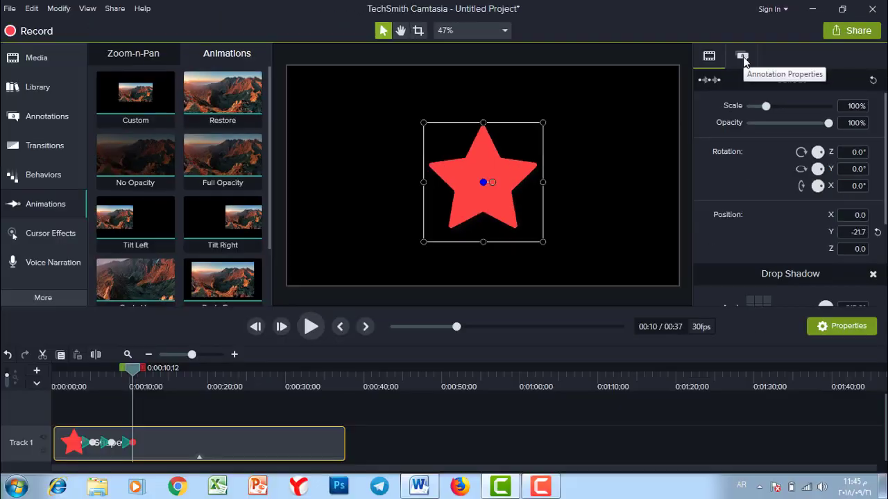
click(742, 57)
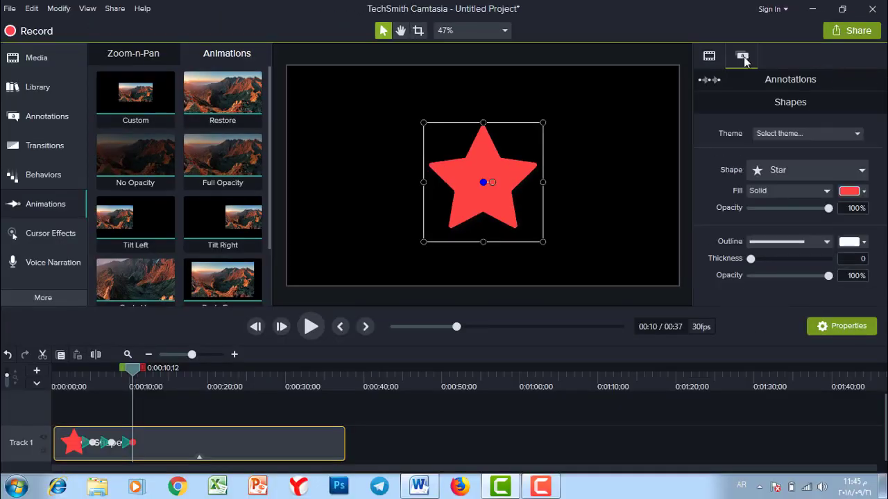
click(864, 192)
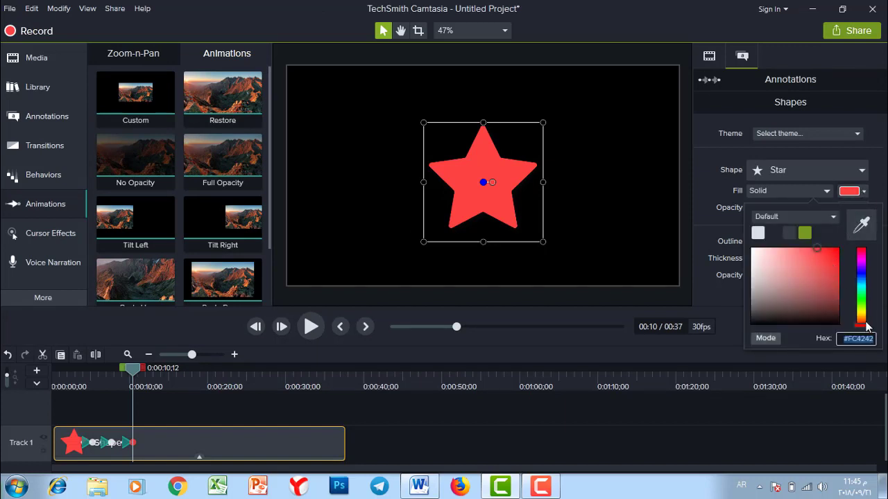
drag(867, 327, 866, 318)
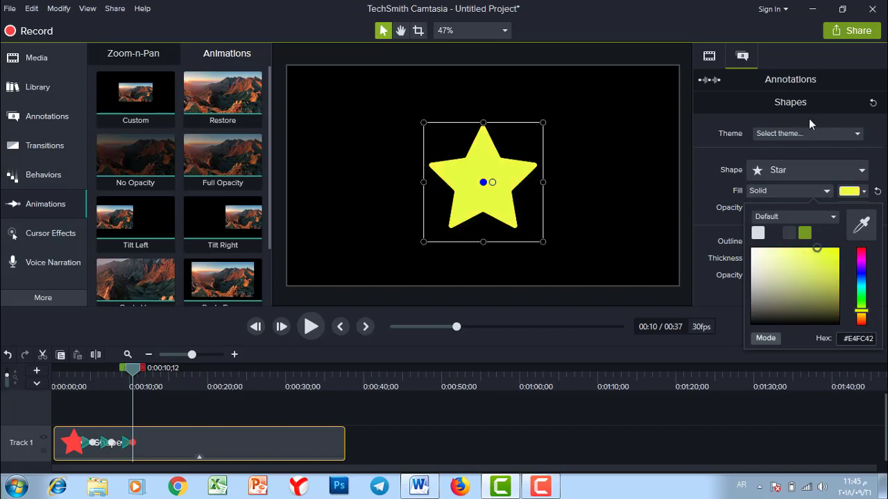
click(774, 128)
mouse_move(139, 373)
mouse_down()
mouse_move(117, 373)
mouse_move(127, 373)
mouse_up()
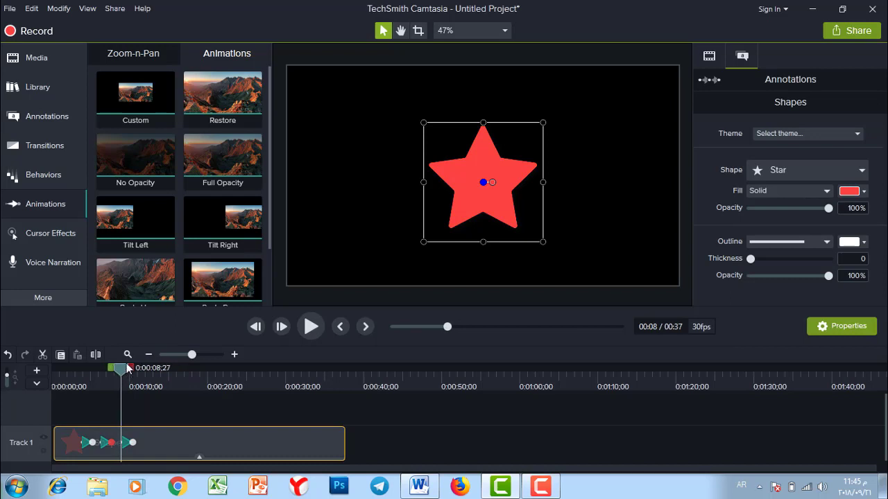
key(space)
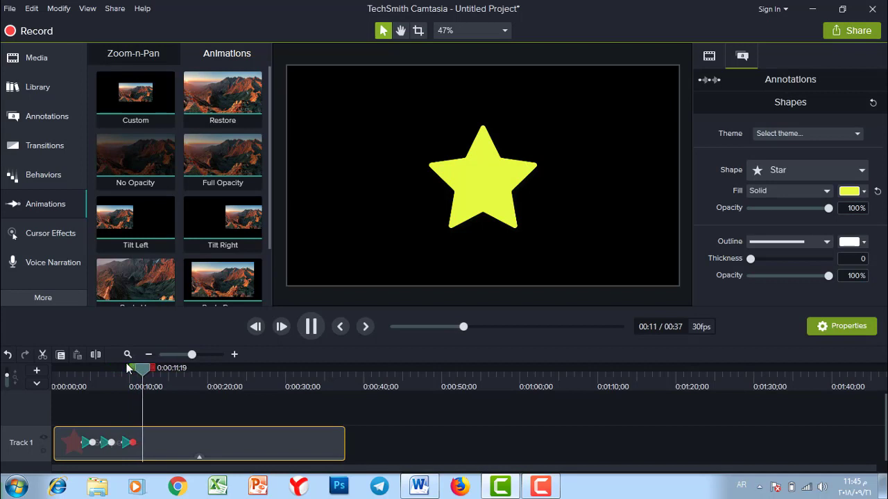
Add a Custom animation to the star ending at 0:00:12;18 and set its fill there to green #ABFC42
click(132, 372)
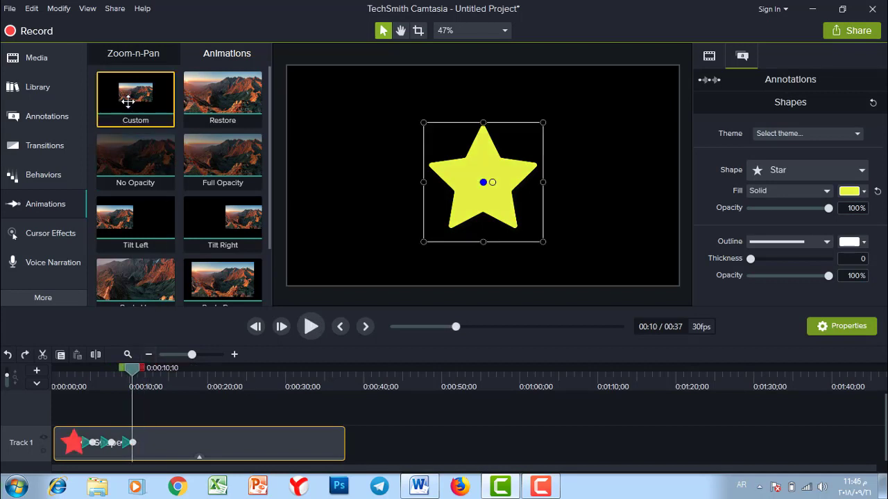
drag(128, 102, 151, 444)
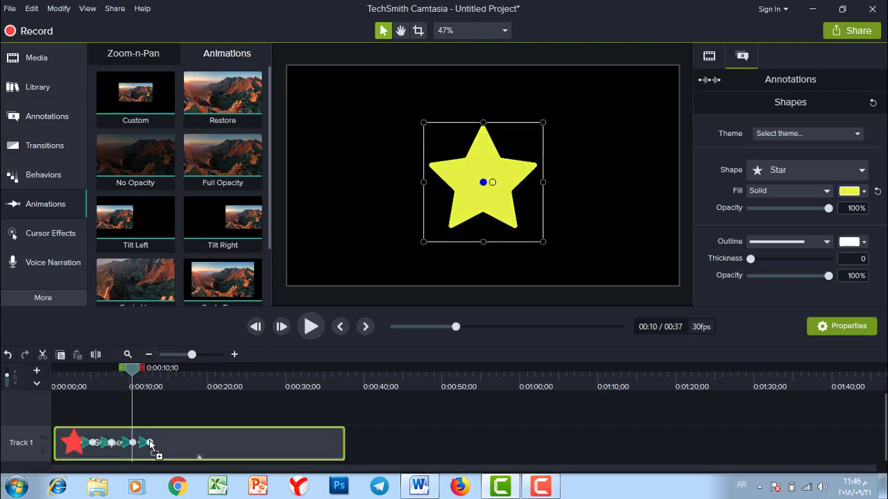
click(864, 192)
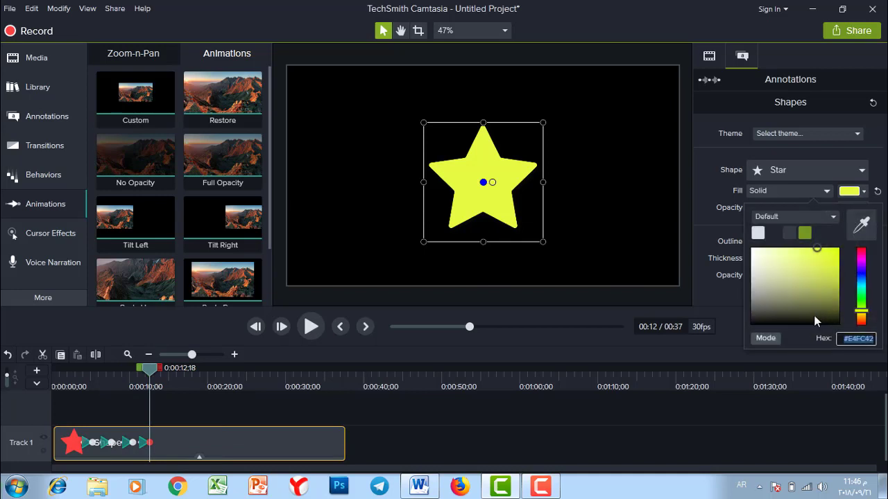
drag(860, 312, 863, 307)
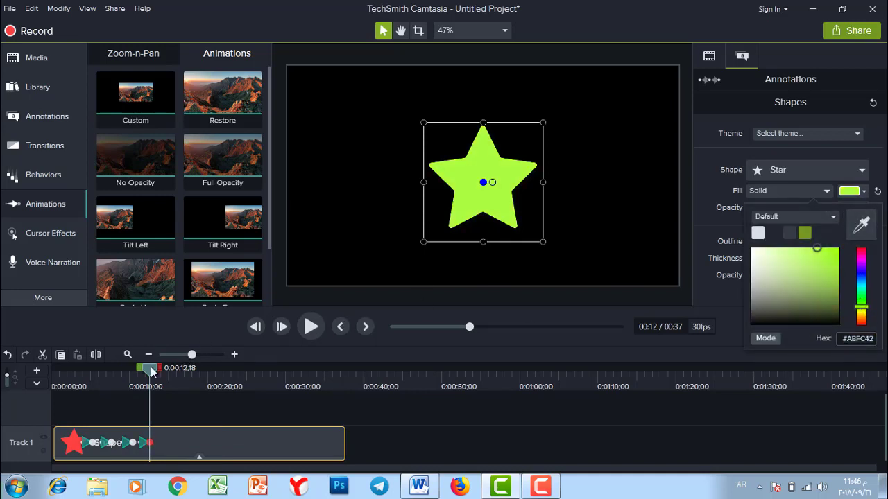
Add a Custom animation ending at 0:00:15;08, set the star's fill there to blue #42AFFC, and play back the colour changes
drag(152, 372, 161, 372)
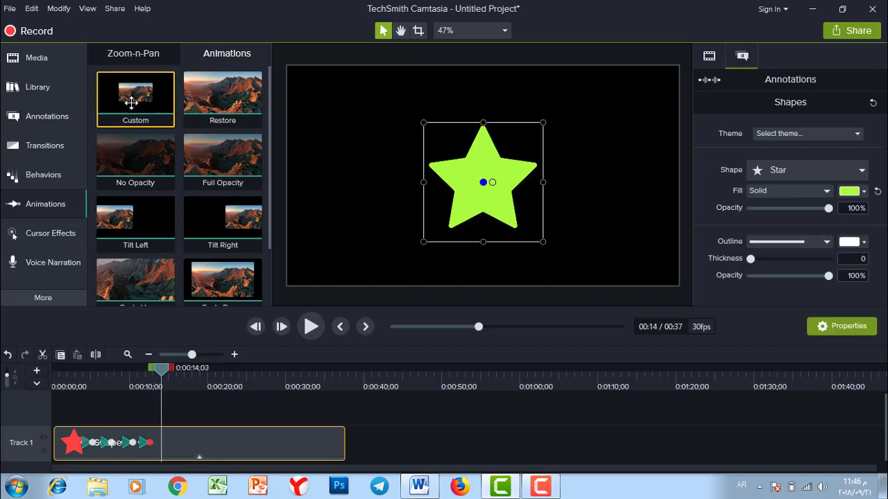
drag(131, 102, 168, 440)
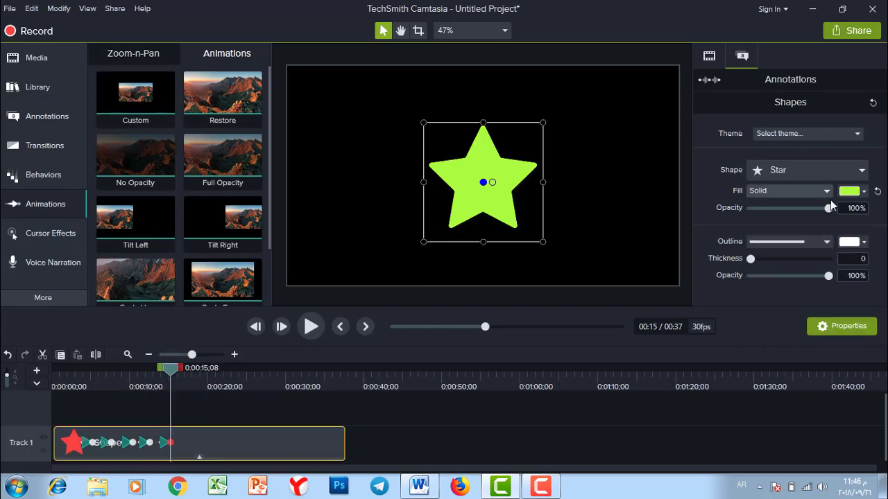
click(855, 241)
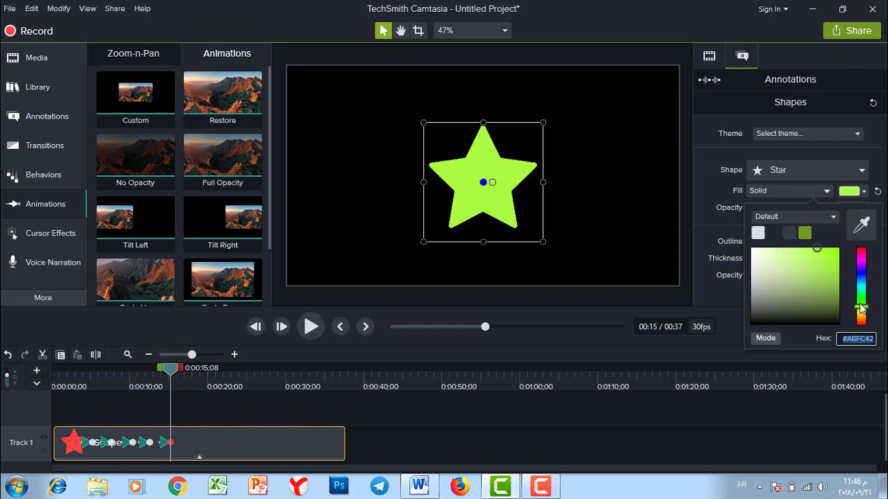
drag(860, 310, 870, 283)
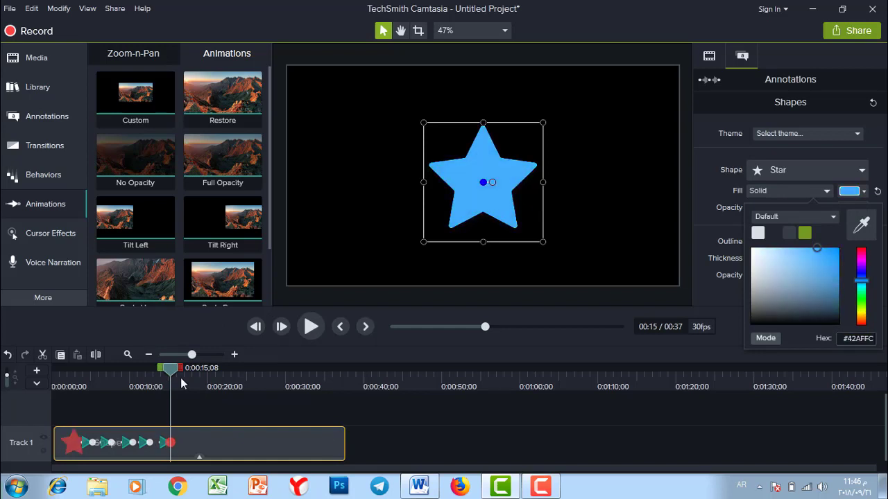
click(107, 377)
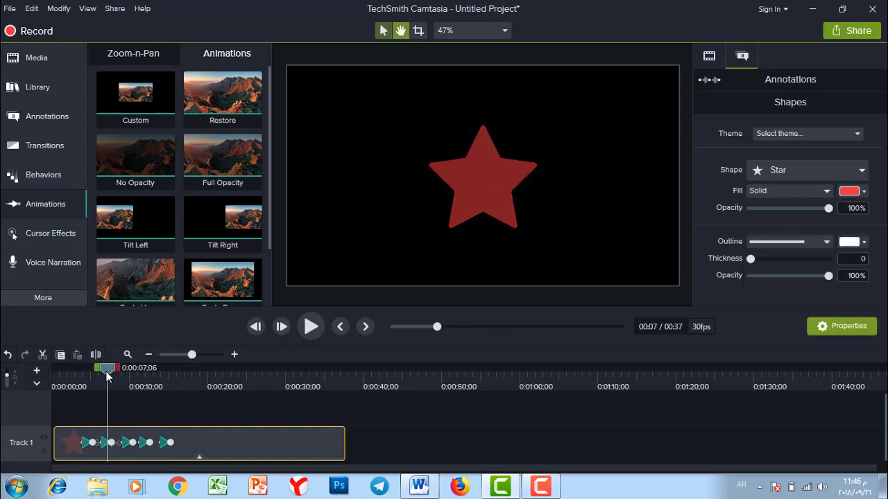
key(space)
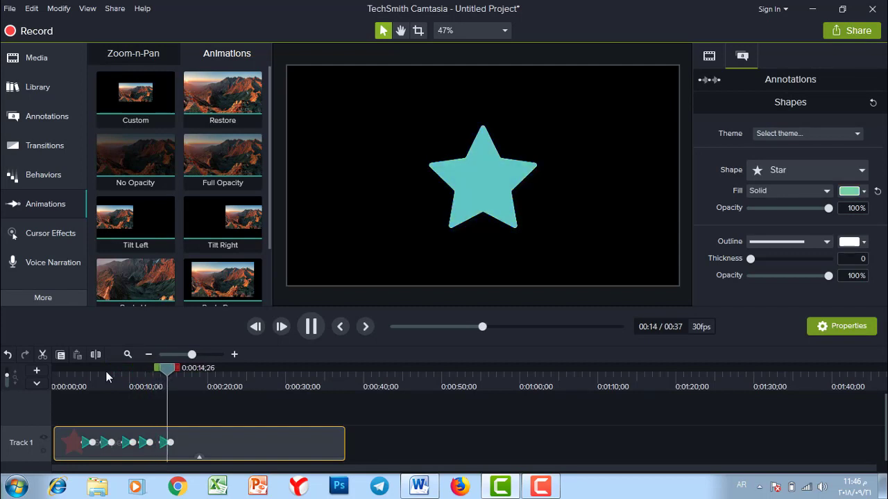
key(space)
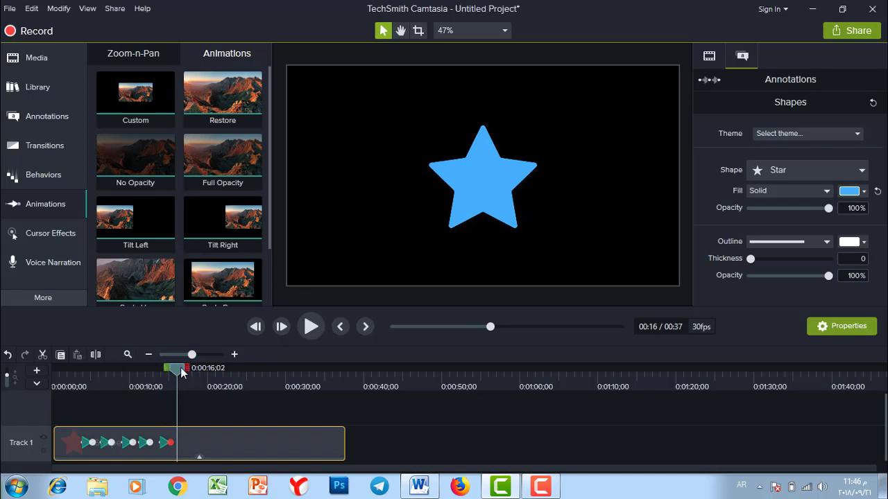
Add a Custom animation to the star ending at 0:00:18;15 and reduce its fill opacity there to 44%
drag(182, 373, 164, 373)
drag(119, 109, 206, 450)
click(195, 447)
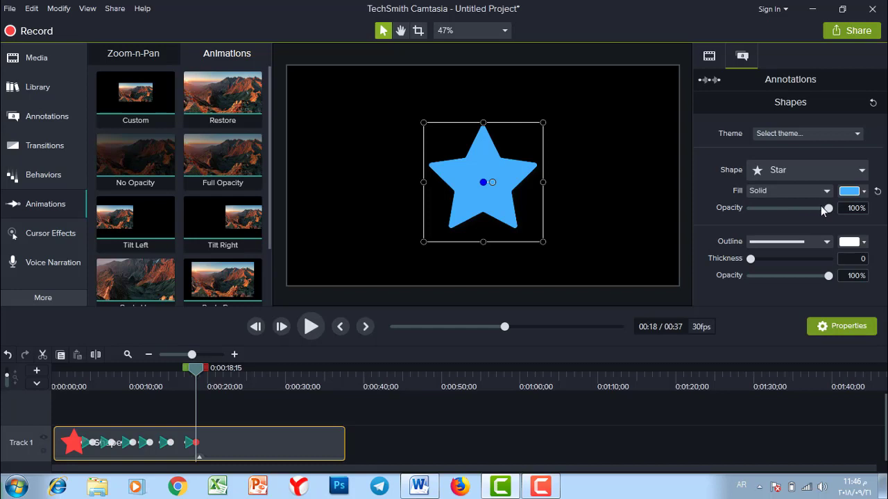
drag(827, 208, 794, 221)
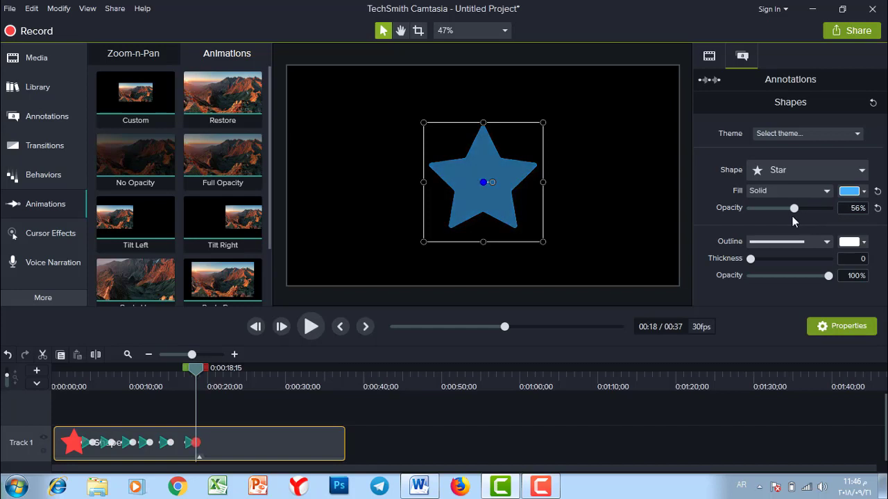
Add a Custom animation to the star ending at 0:00:21;18 and set its fill opacity there to 100%
click(220, 445)
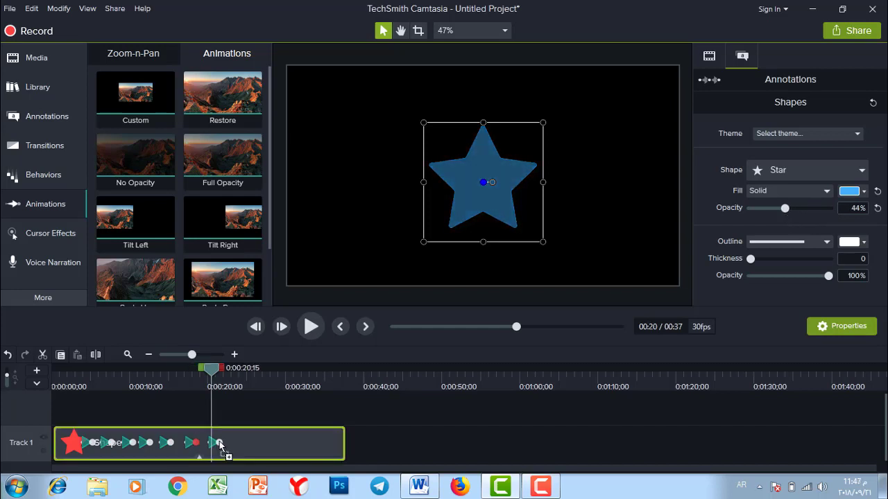
drag(217, 442, 227, 442)
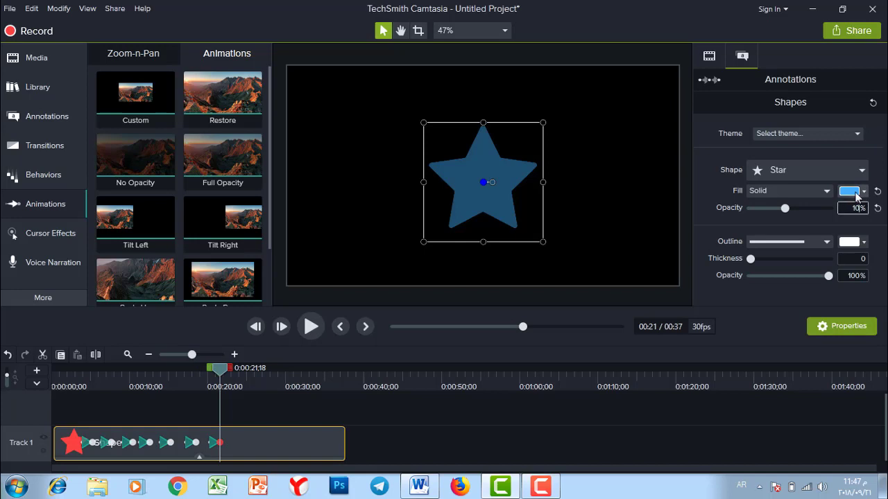
key(Return)
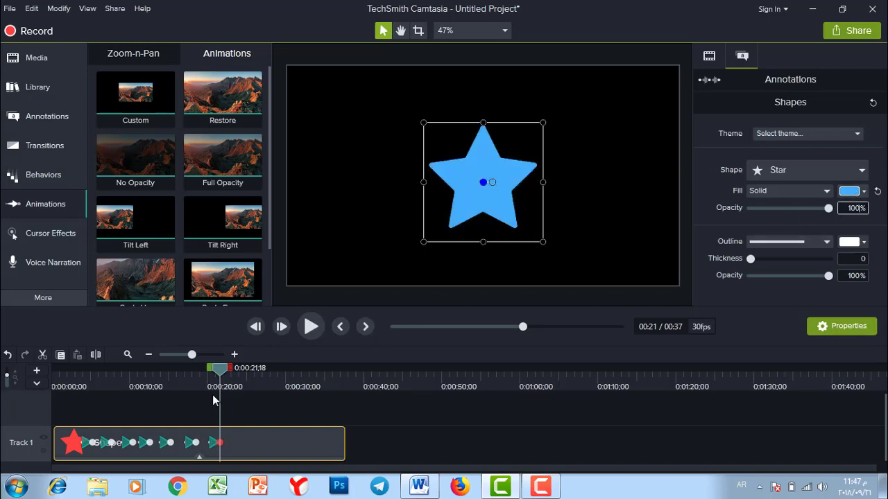
Move the 100% opacity animation so it directly follows the 44% opacity animation, and play both back from 0:00:17;01
click(211, 444)
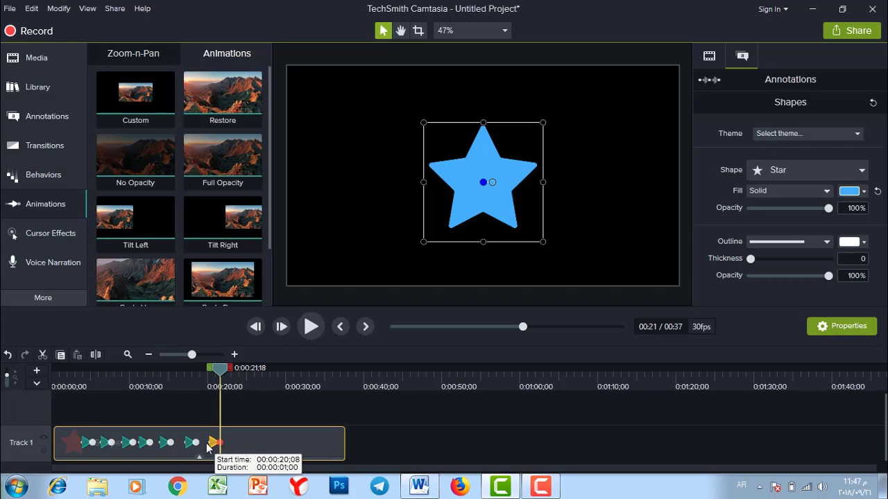
drag(192, 354, 201, 356)
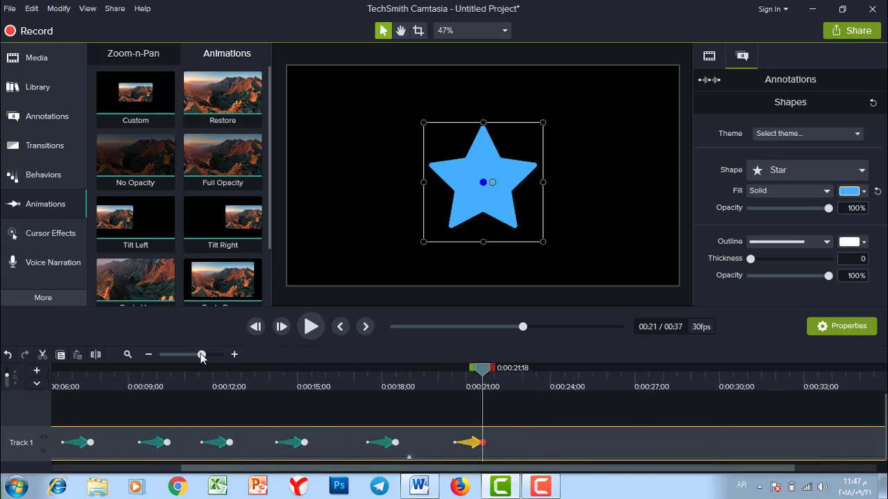
drag(468, 447, 408, 447)
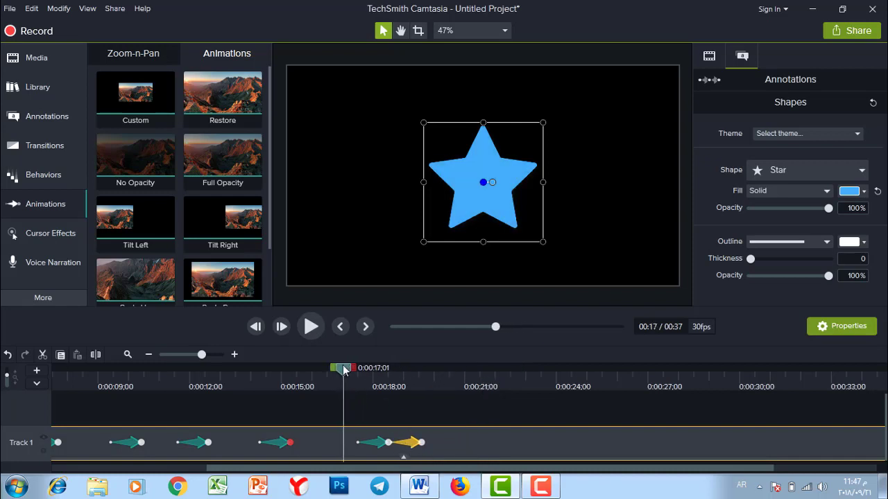
click(313, 328)
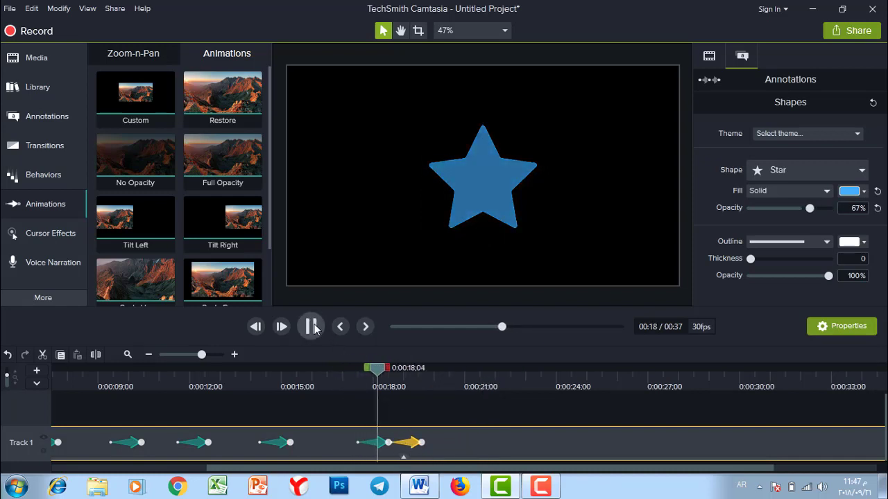
click(312, 326)
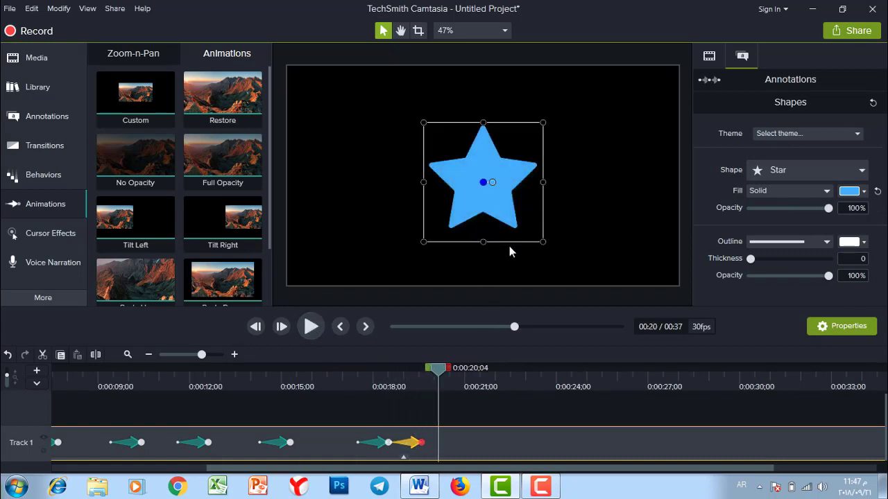
Add a Custom animation ending at 0:00:21;19, set the star's outline thickness there to 23, and play it back
click(467, 378)
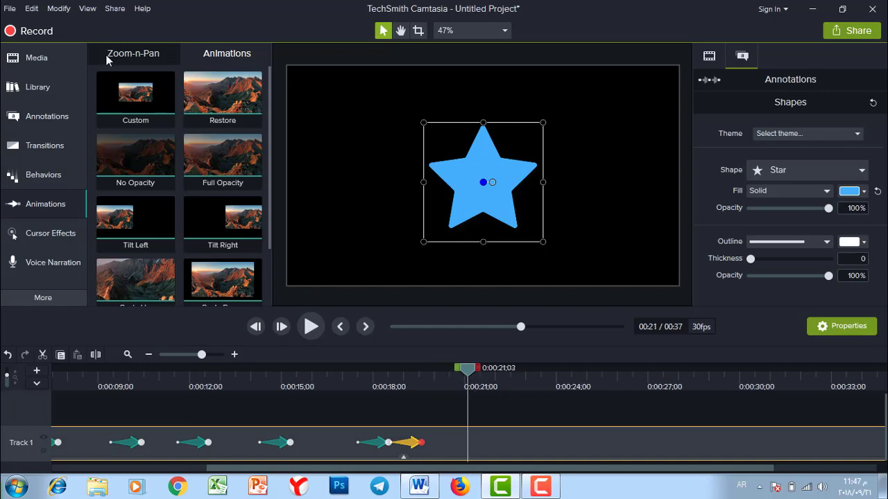
drag(135, 94, 487, 447)
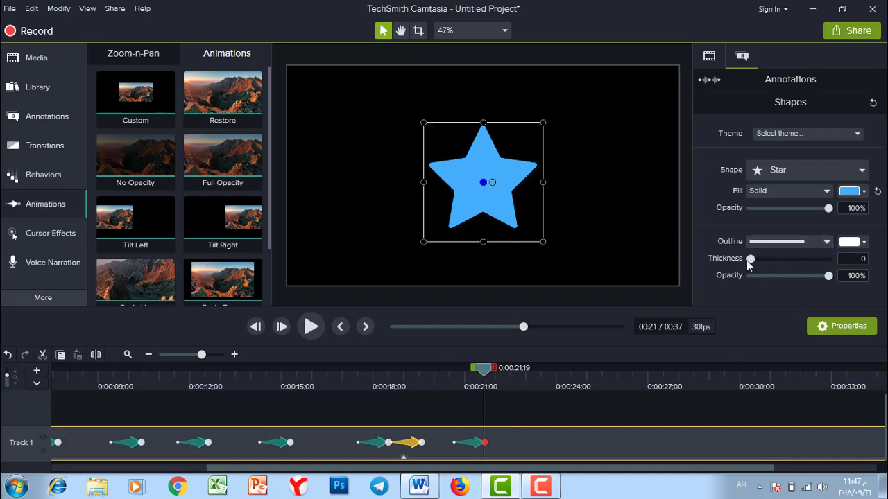
drag(751, 259, 769, 262)
drag(484, 371, 453, 376)
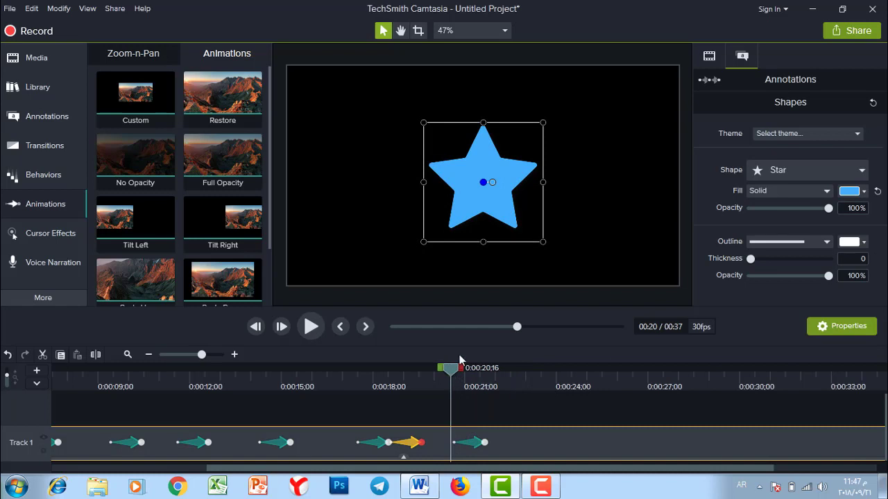
key(space)
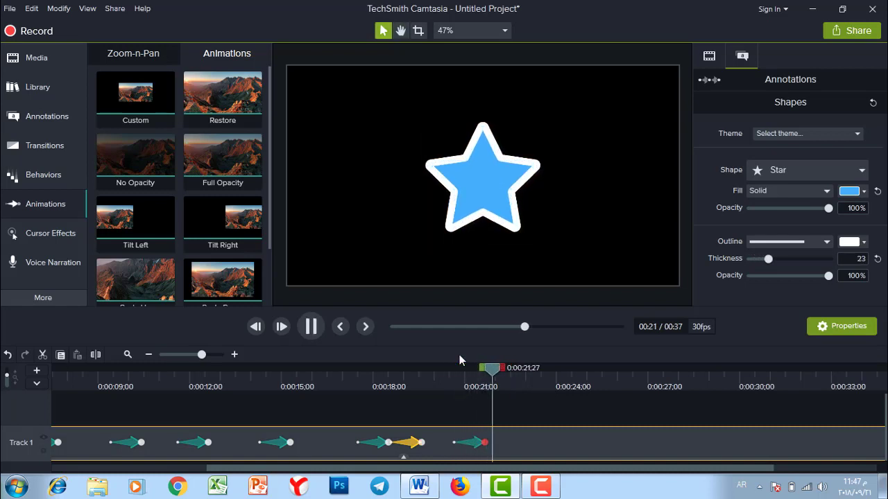
key(space)
Add a Custom animation to the star ending at 0:00:22;29 and set its outline colour there to red #FF0000
mouse_move(507, 371)
mouse_down()
mouse_move(489, 371)
mouse_move(501, 371)
mouse_up()
drag(134, 98, 541, 458)
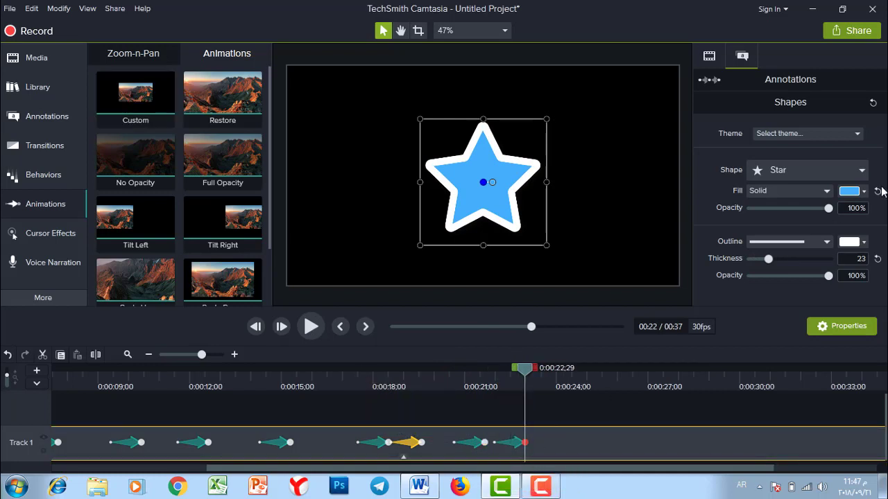
click(863, 242)
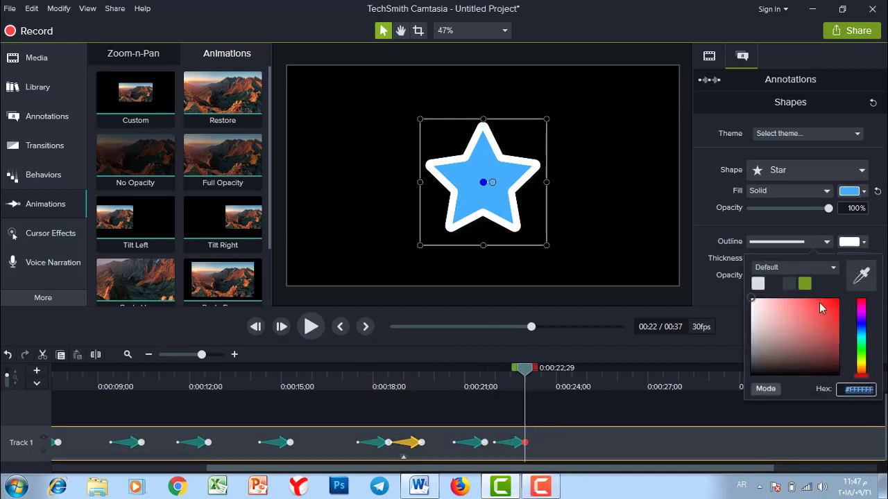
click(840, 297)
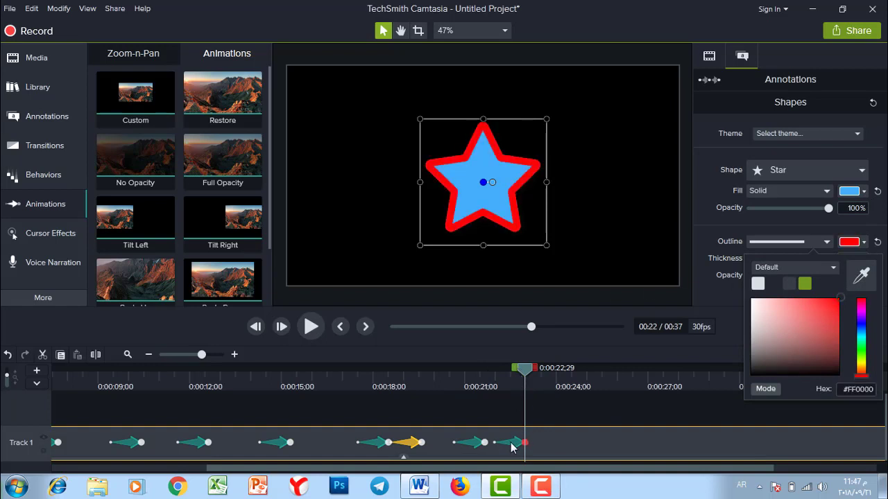
Shorten the outline colour animation to 20 frames, place it directly after the outline thickness animation, and play both back
drag(524, 442, 503, 443)
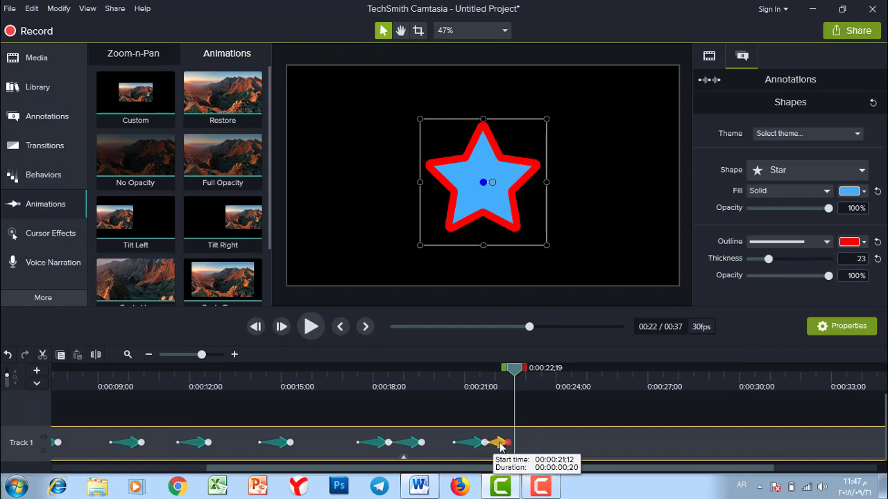
click(445, 386)
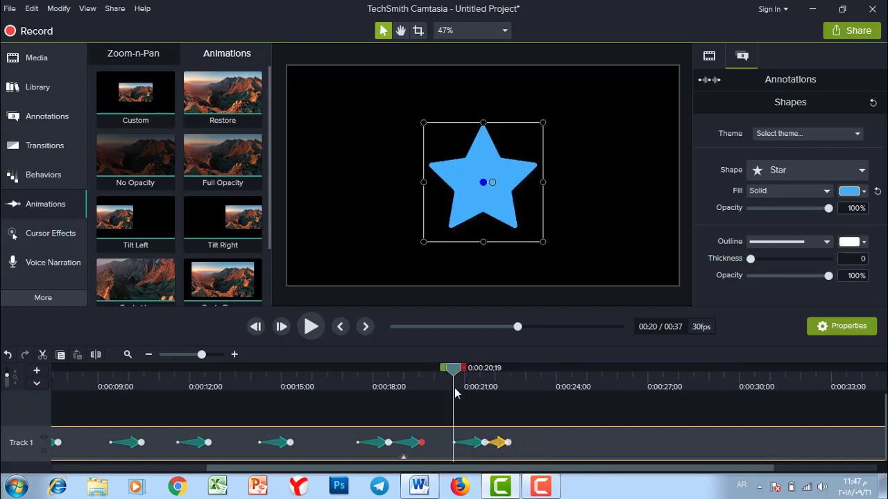
key(space)
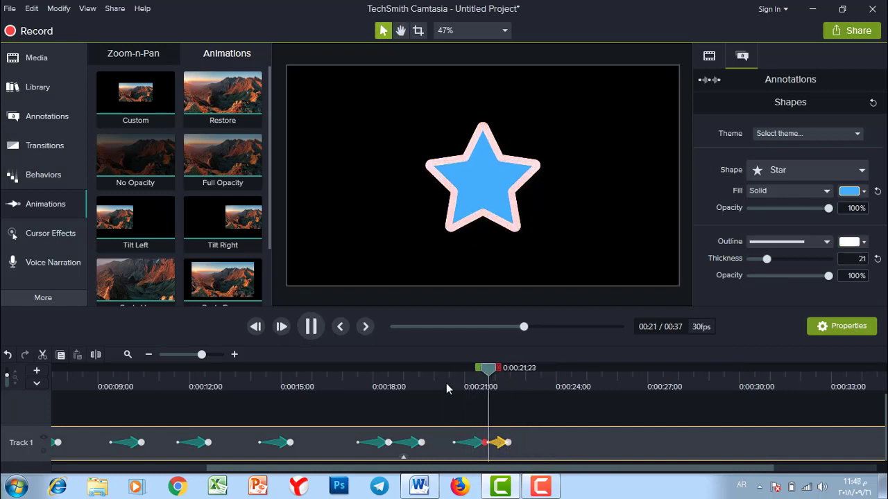
key(space)
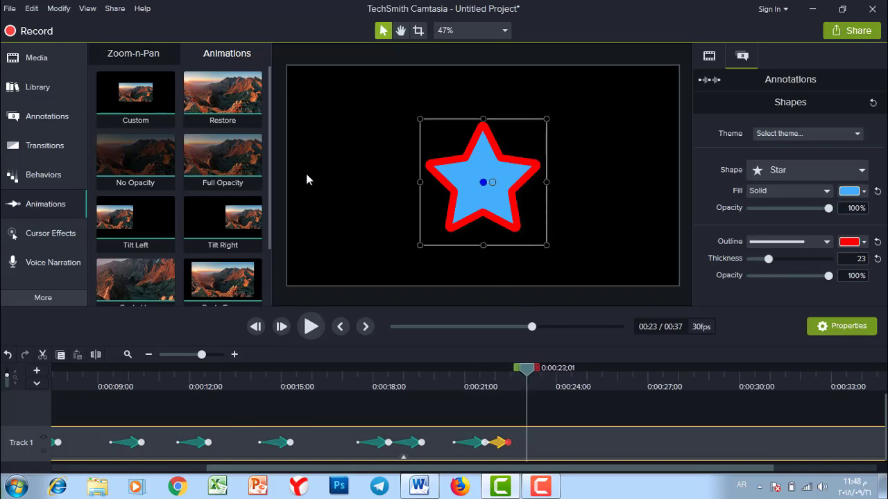
Add a Custom animation ending at 0:00:23;24, set the star's outline opacity there to 0%, and play back the outline animations
drag(135, 94, 551, 446)
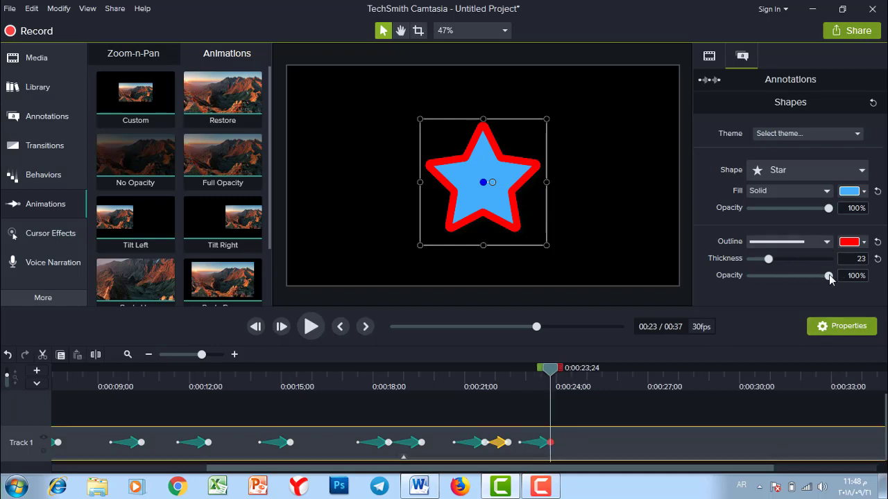
drag(829, 277, 735, 277)
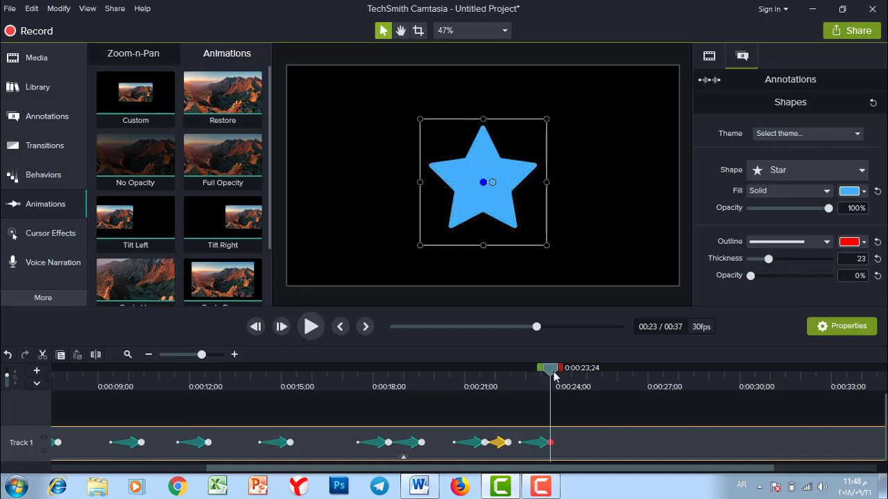
click(454, 374)
key(space)
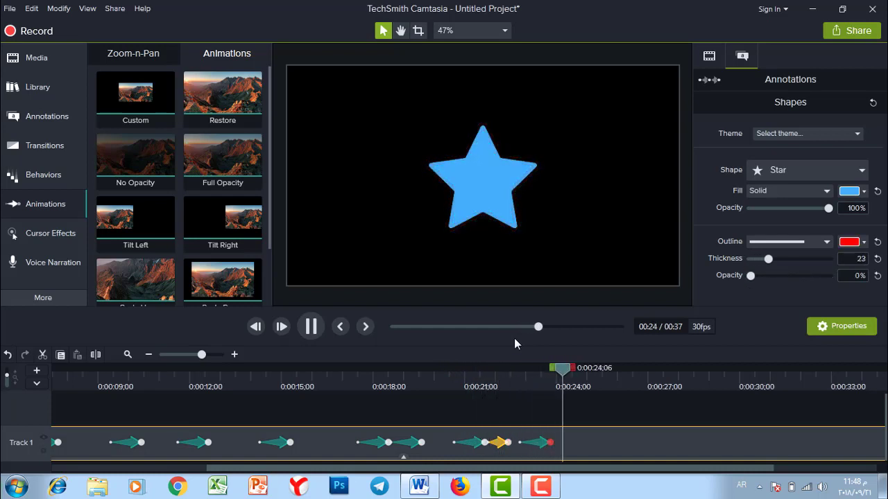
key(space)
click(482, 181)
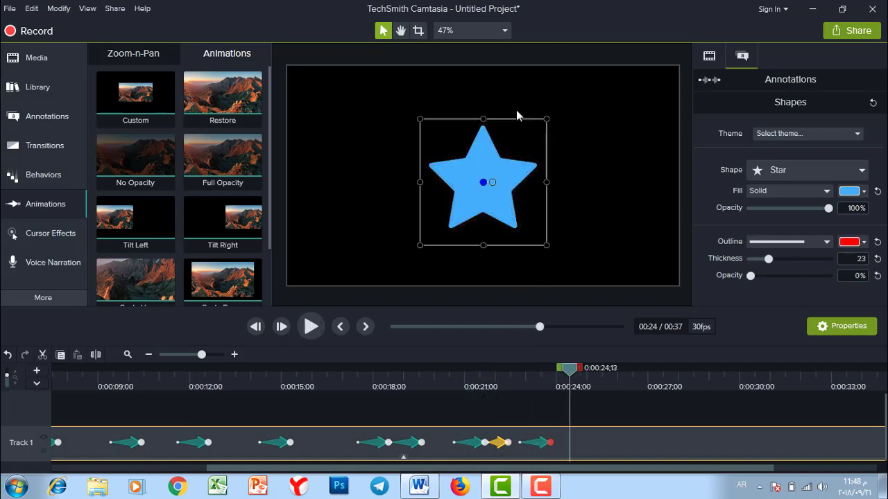